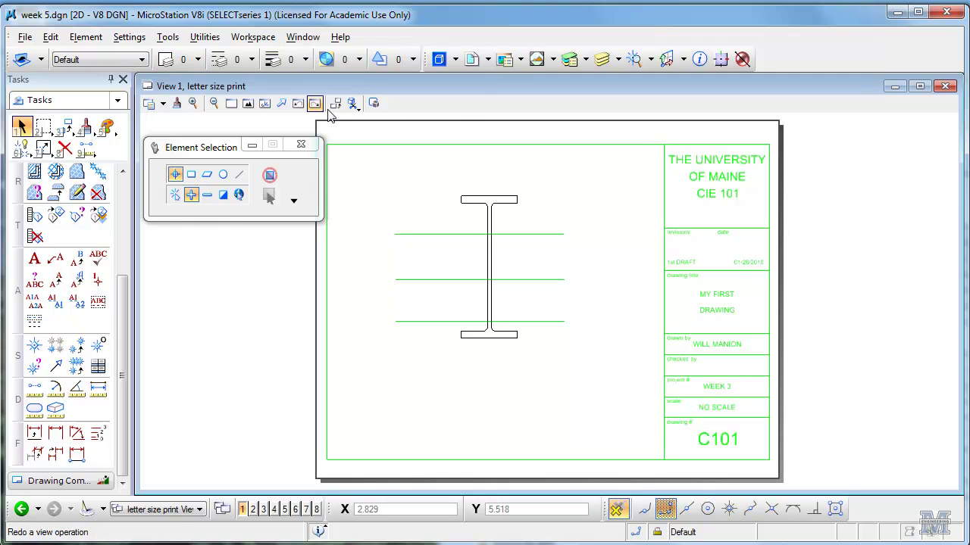
Create a new level named dimensions and make it the active level
click(569, 59)
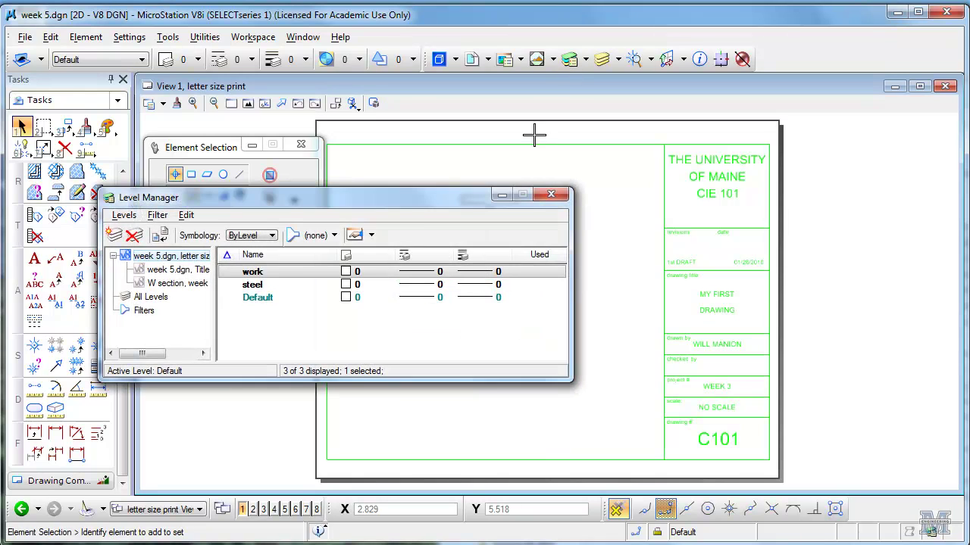
click(114, 235)
text(d)
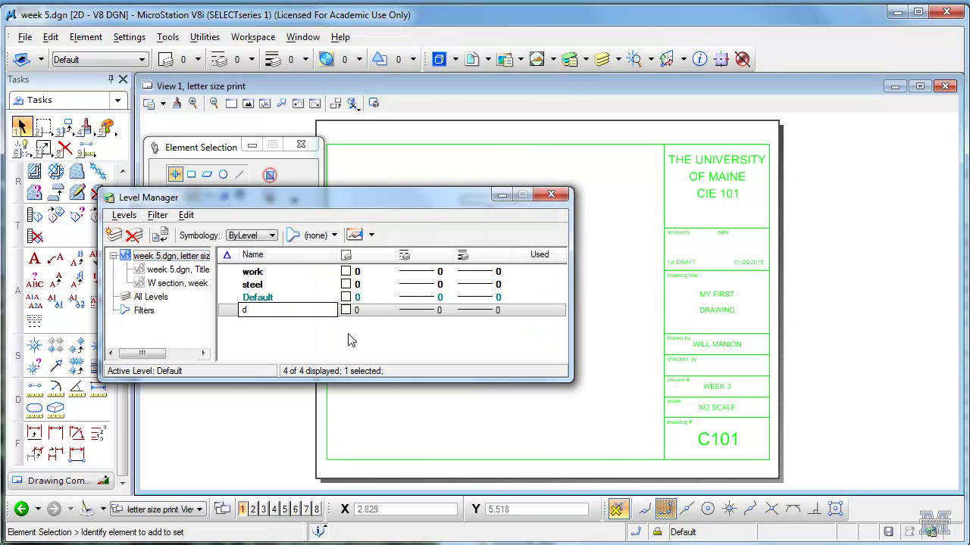
text(imensions)
key(Return)
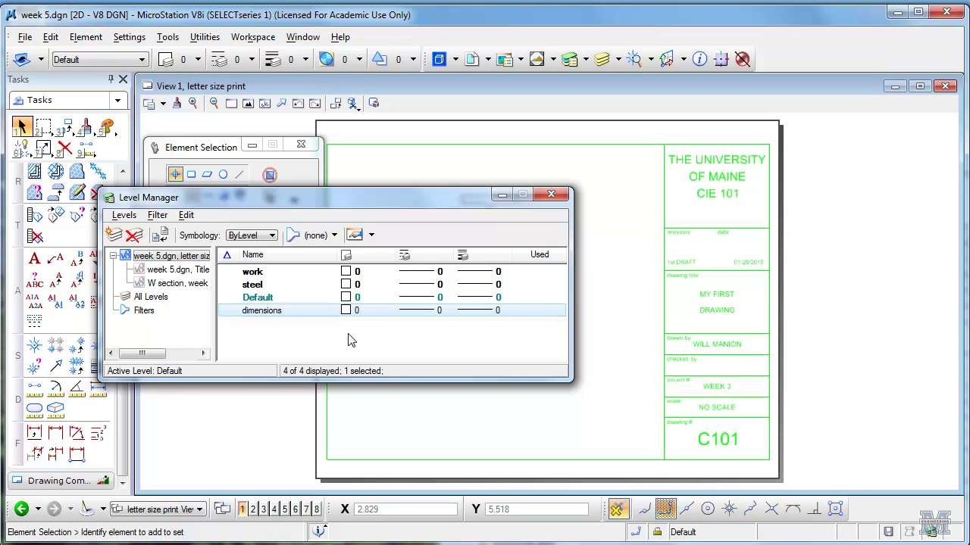
click(552, 195)
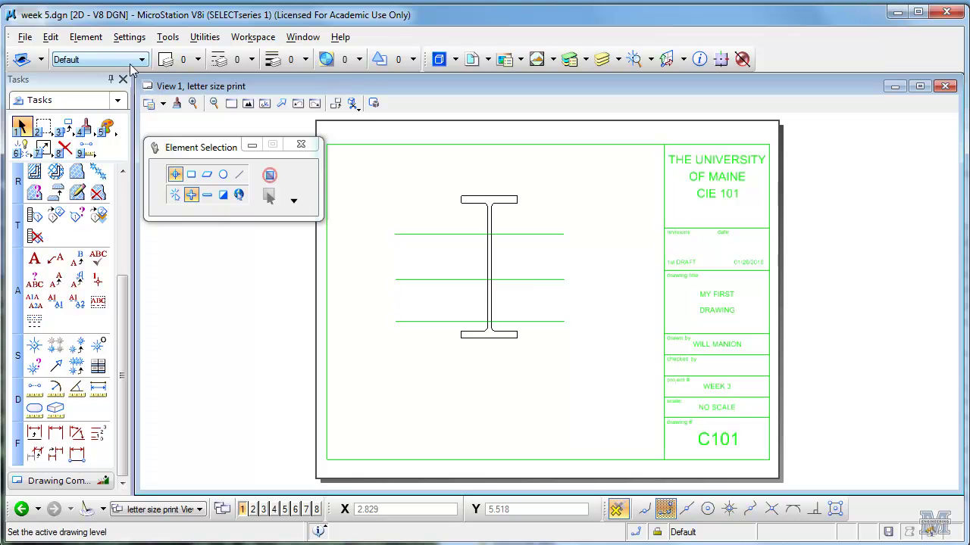
click(131, 63)
click(108, 112)
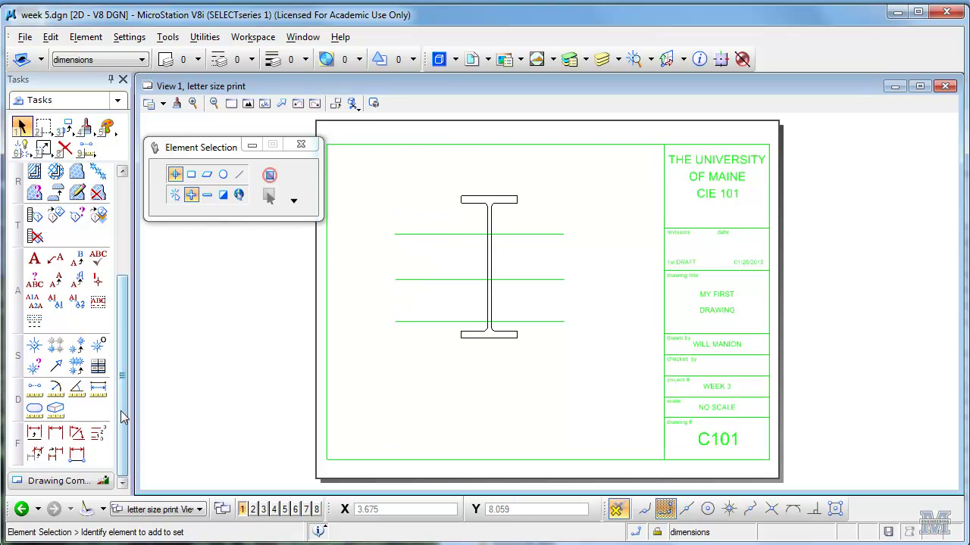
Add a linear dimension for the top flange's width, placed above the steel section
click(56, 434)
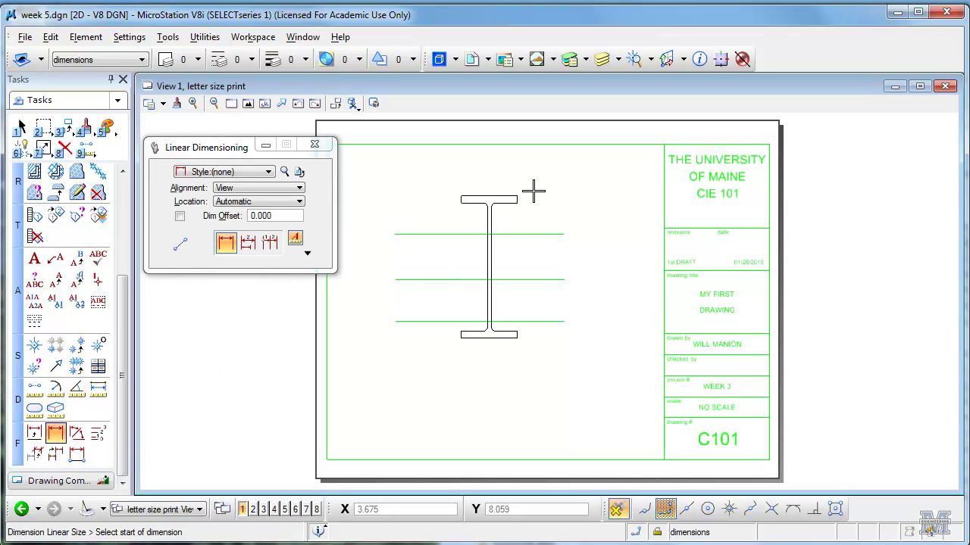
click(460, 195)
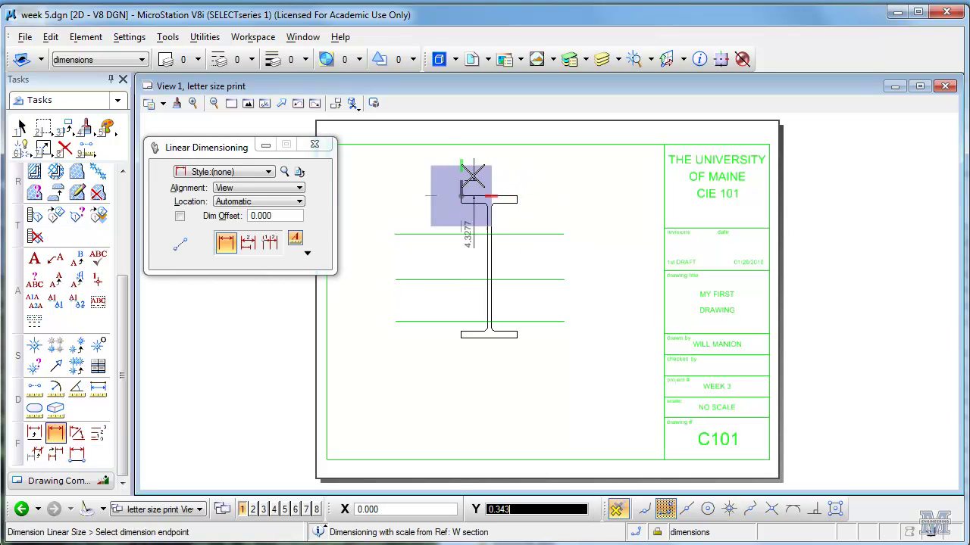
click(516, 196)
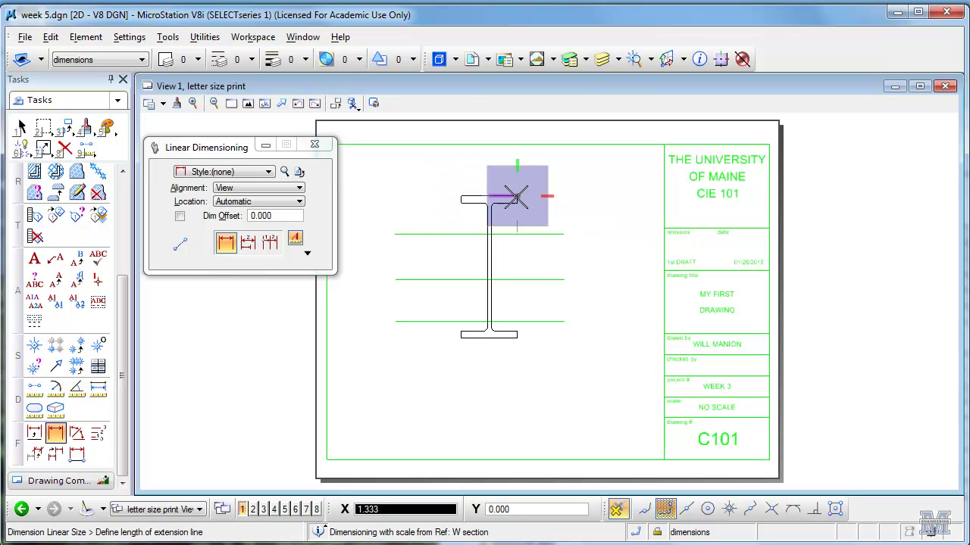
click(517, 168)
right_click(564, 220)
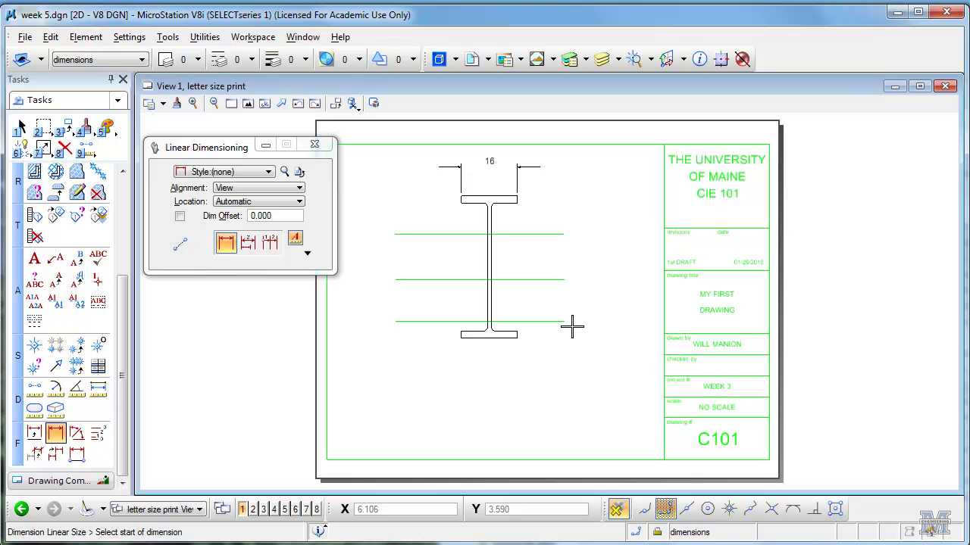
Create a new dimension style named steel
click(285, 172)
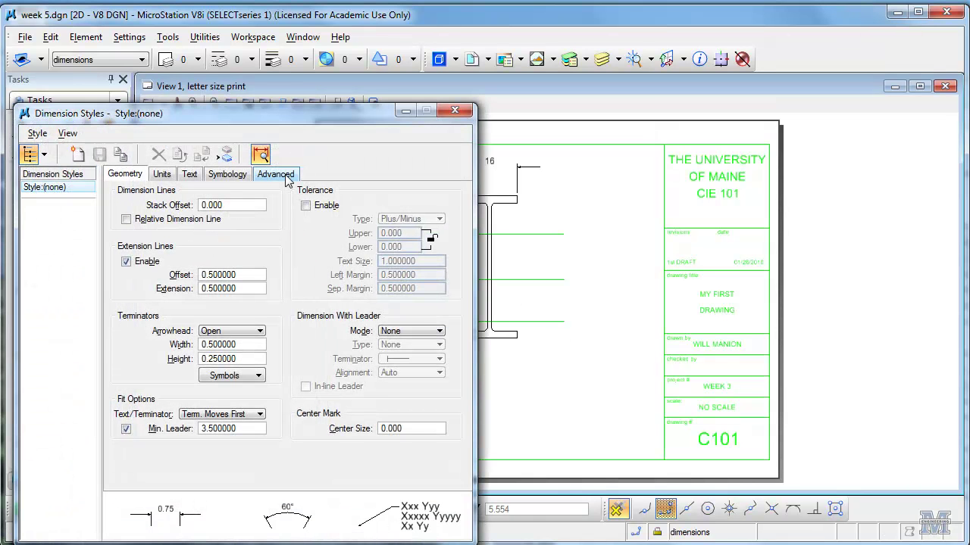
click(78, 155)
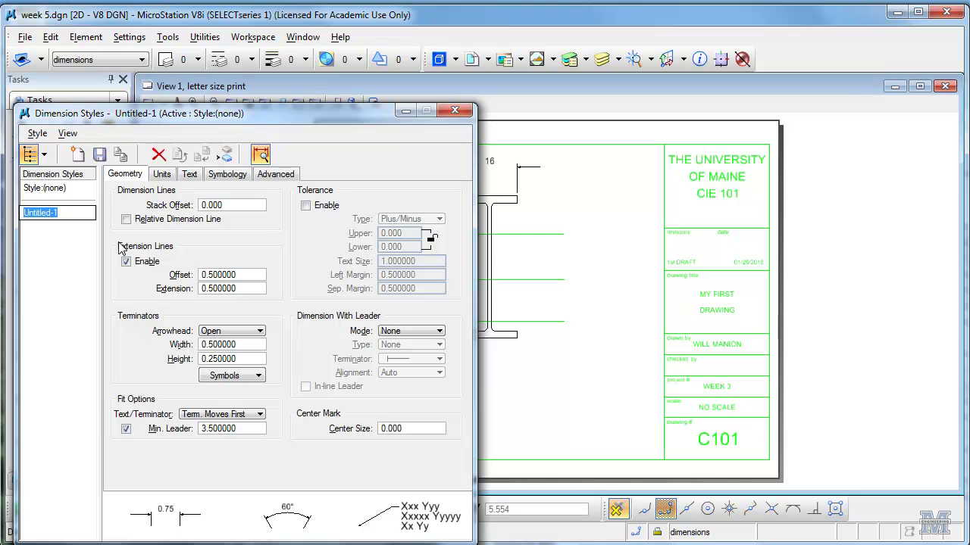
text(steel)
key(Return)
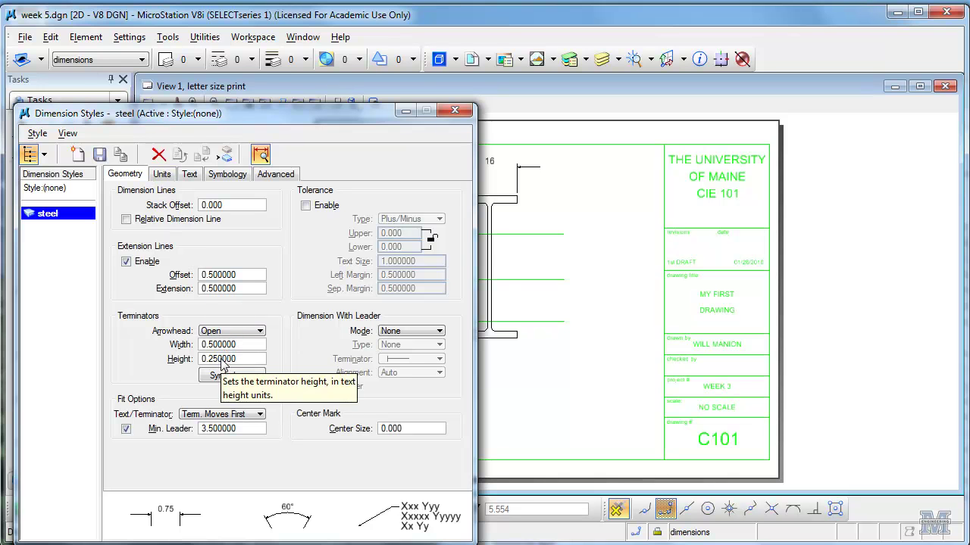
Set the steel dimension style's primary unit main suffix to the inch mark (") and save the style
click(189, 174)
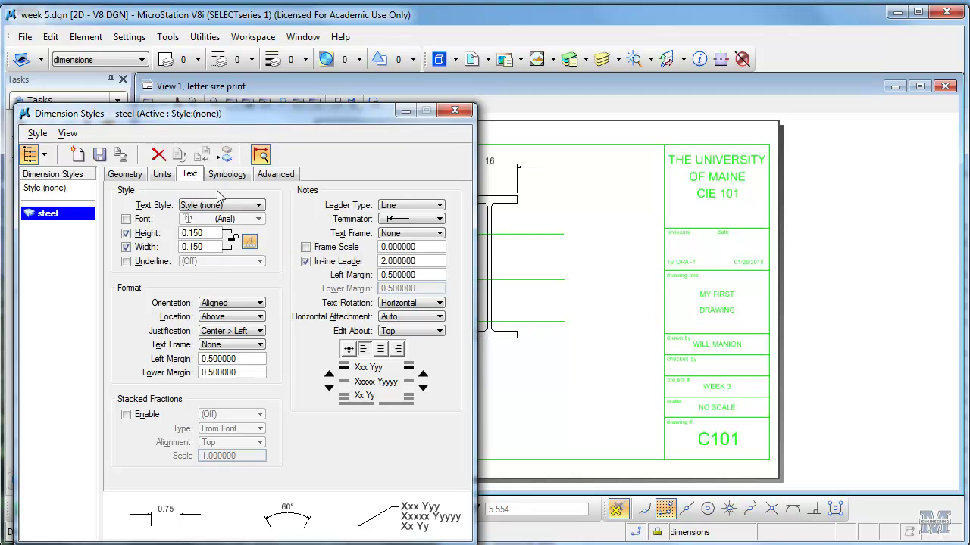
click(163, 175)
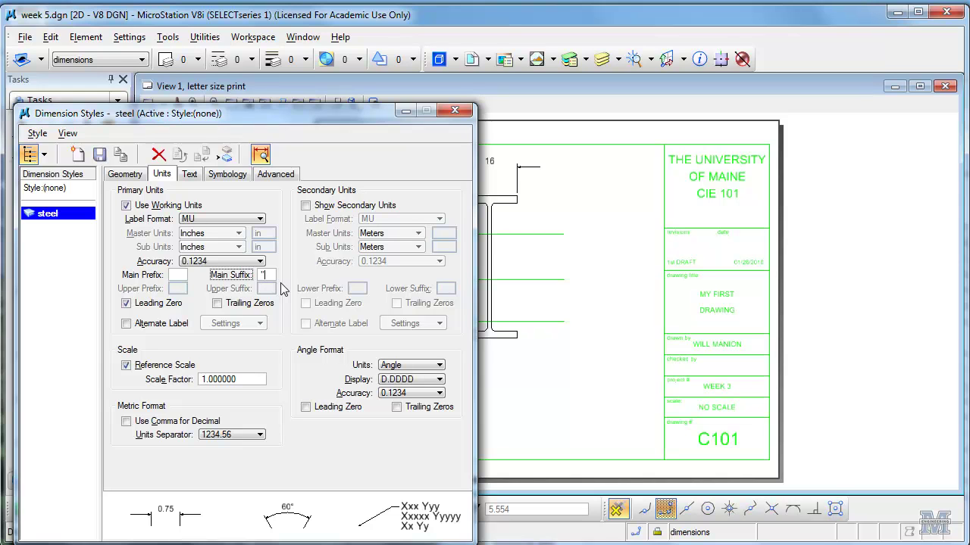
click(262, 274)
text(")
key(Return)
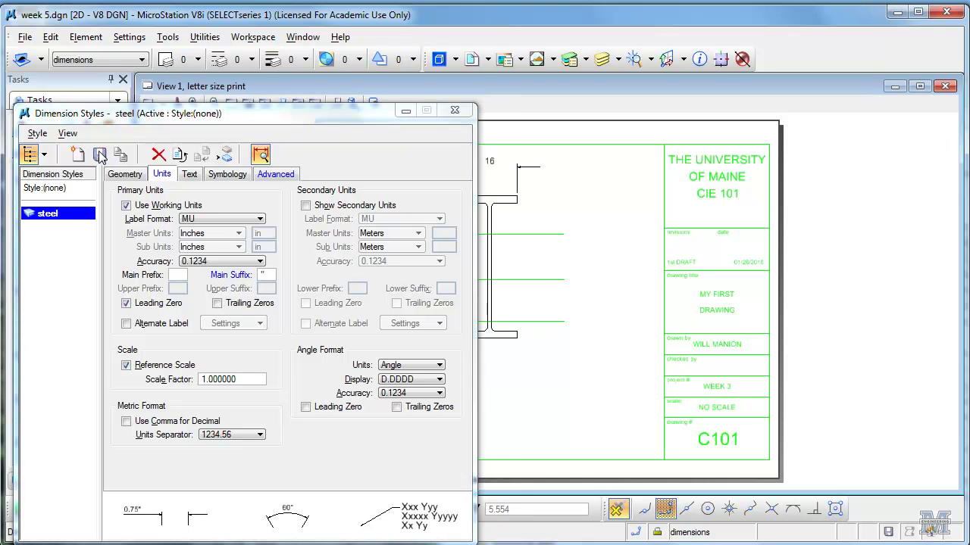
click(454, 111)
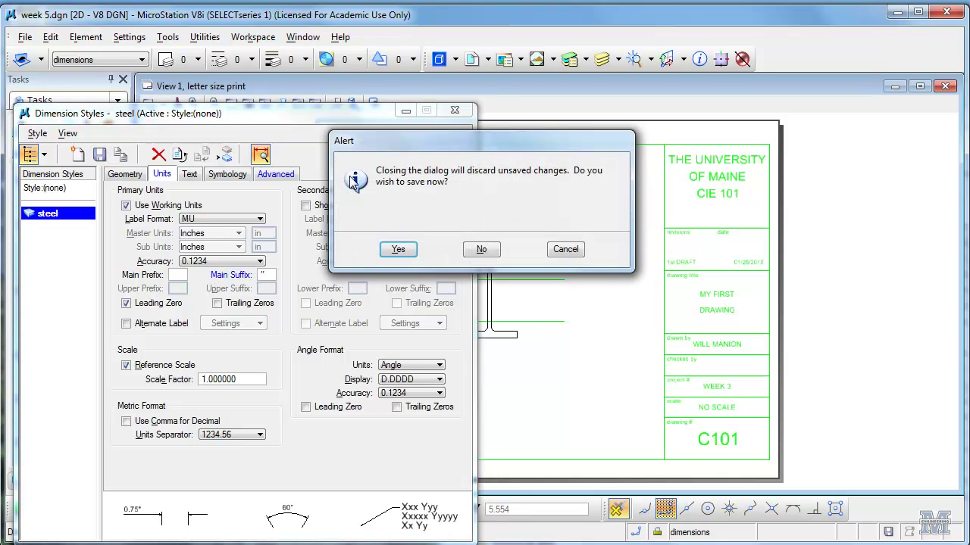
click(412, 249)
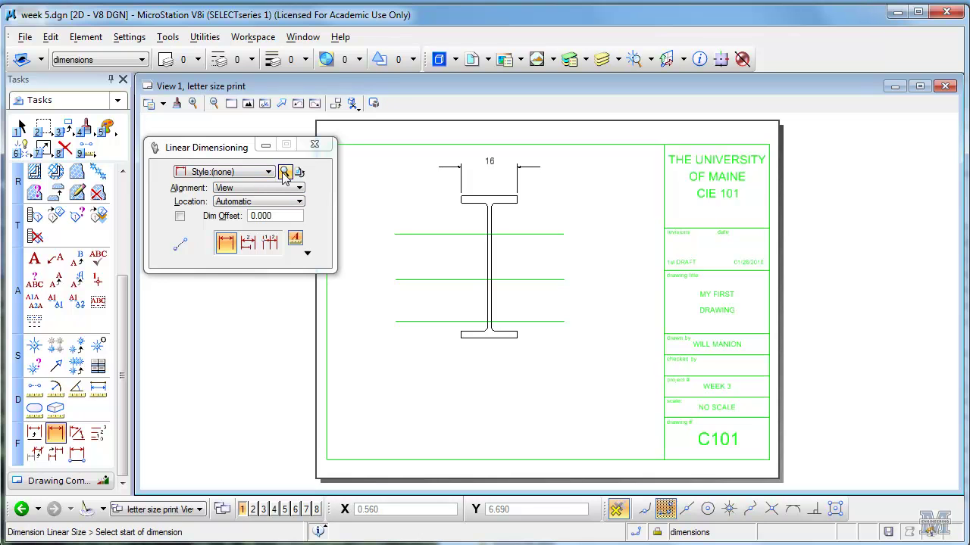
Dimension the section's overall height along its right side using the steel dimension style
click(268, 172)
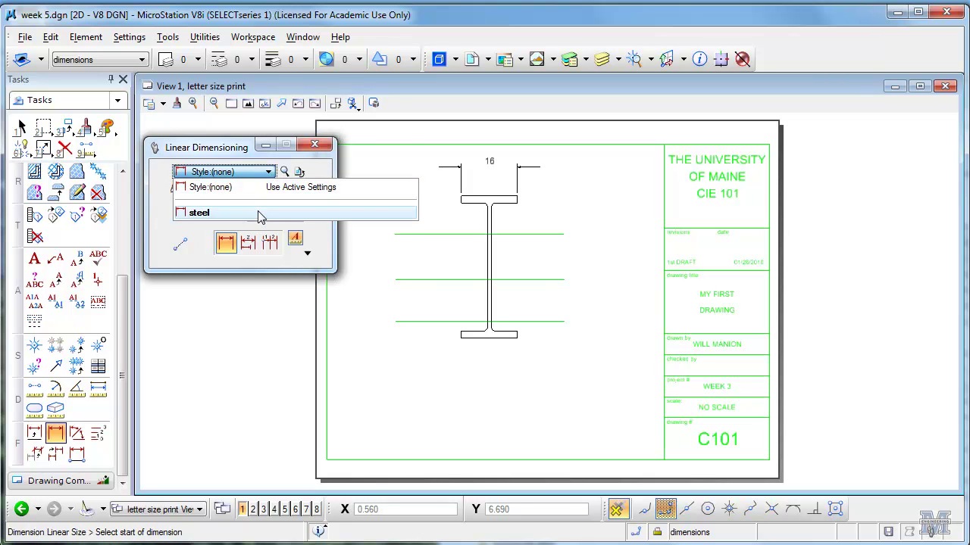
click(259, 214)
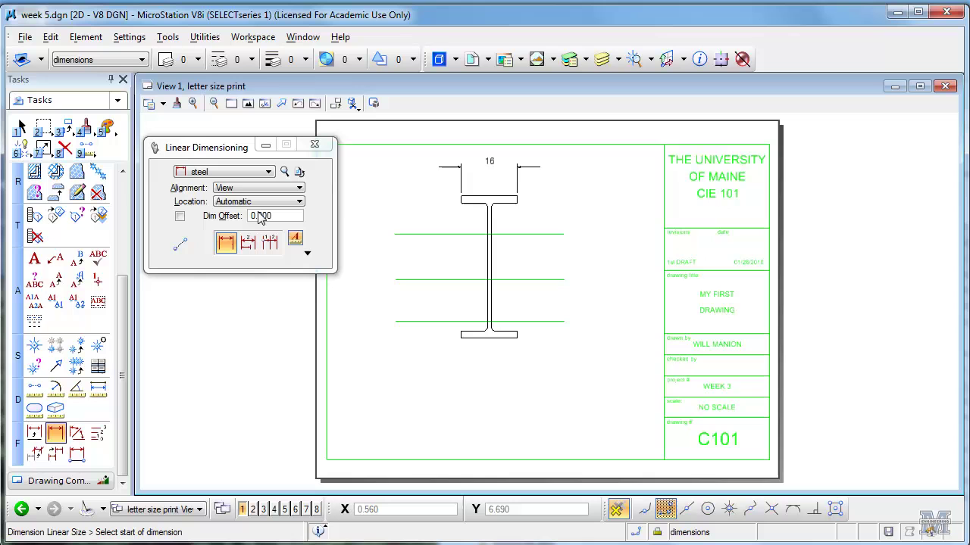
click(514, 193)
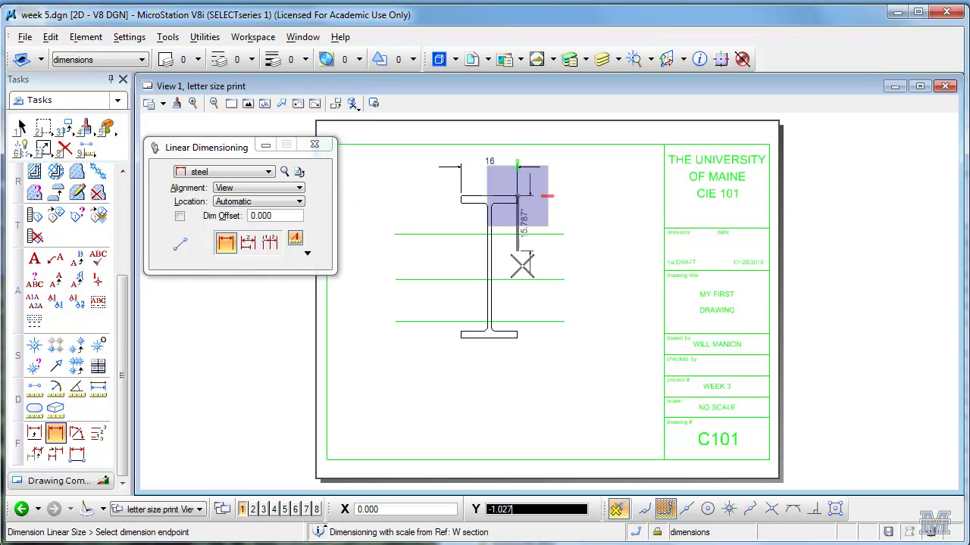
click(517, 337)
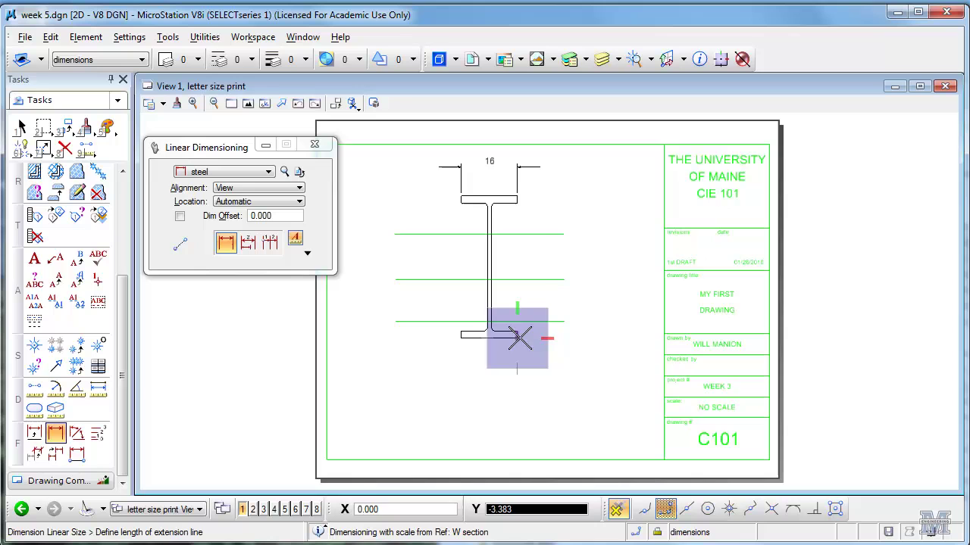
click(612, 337)
right_click(615, 400)
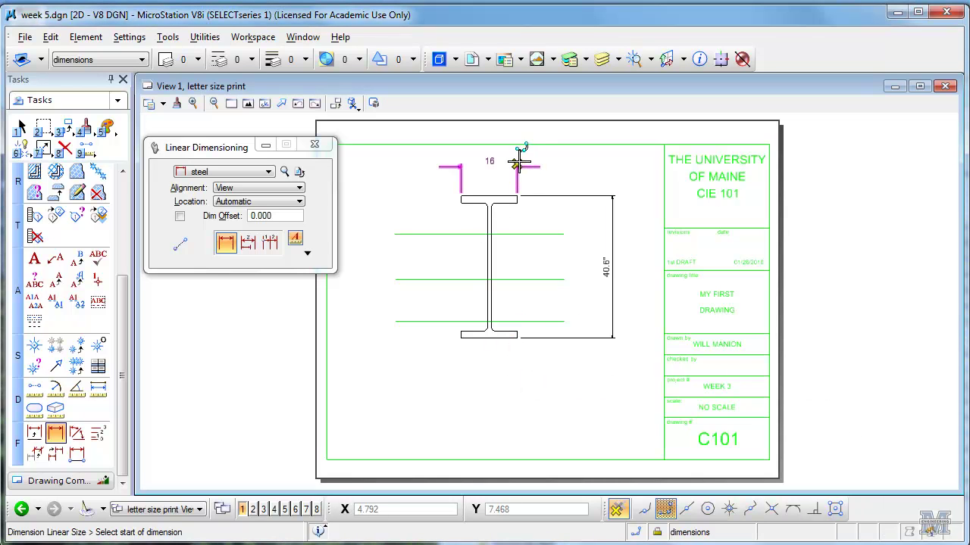
Apply the steel dimension style to the existing flange width dimension
click(34, 455)
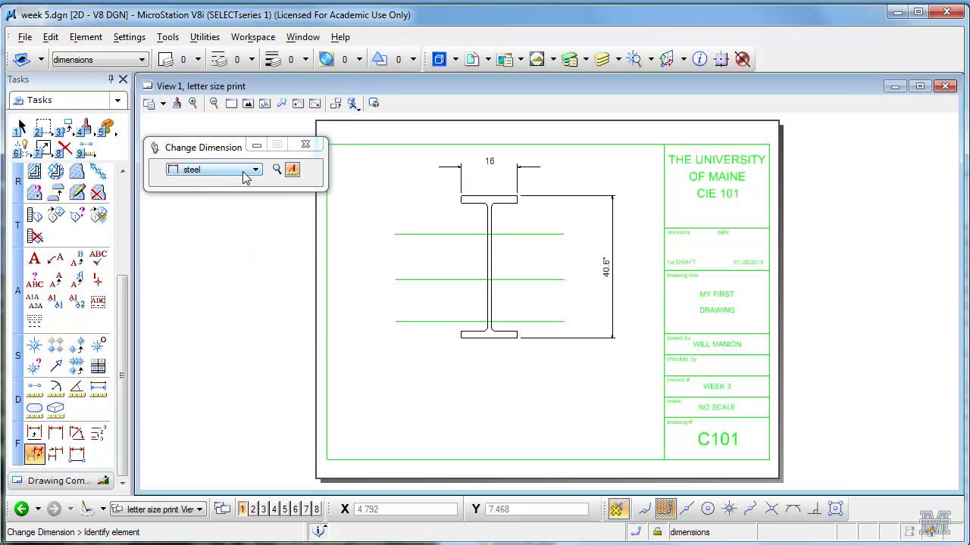
click(459, 178)
click(378, 197)
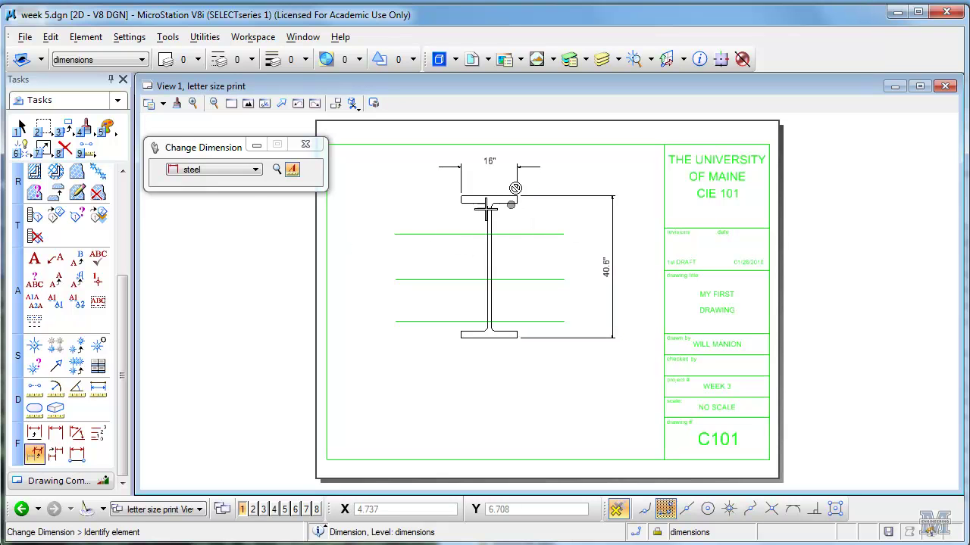
Try to dimension vertically from the top flange's upper-right corner to the lower end of the right web fillet, and undo it
click(57, 433)
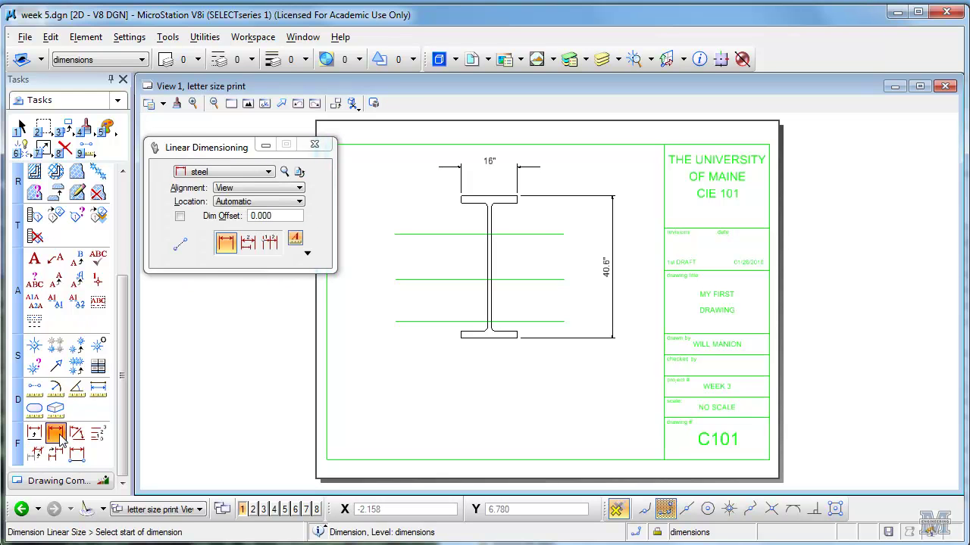
click(516, 195)
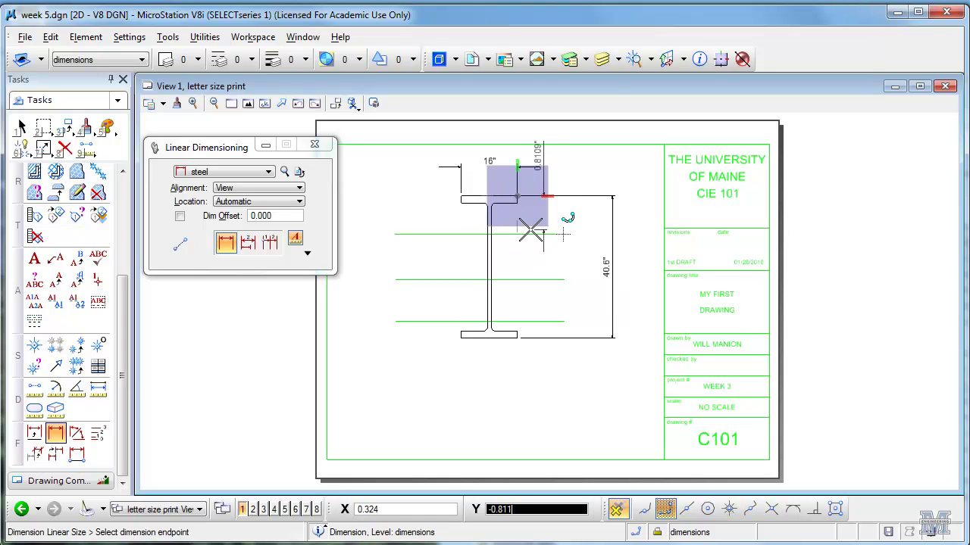
scroll(530, 229, up, 4)
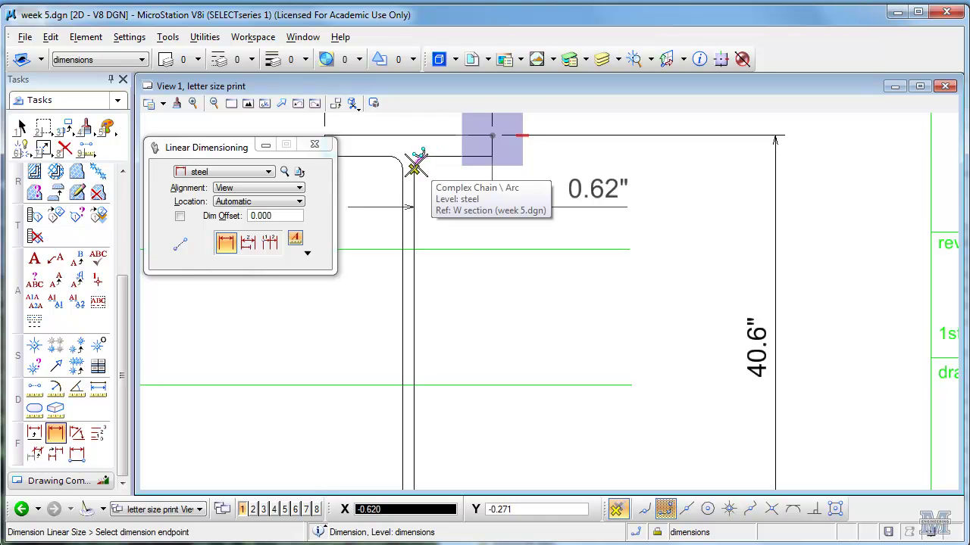
click(415, 165)
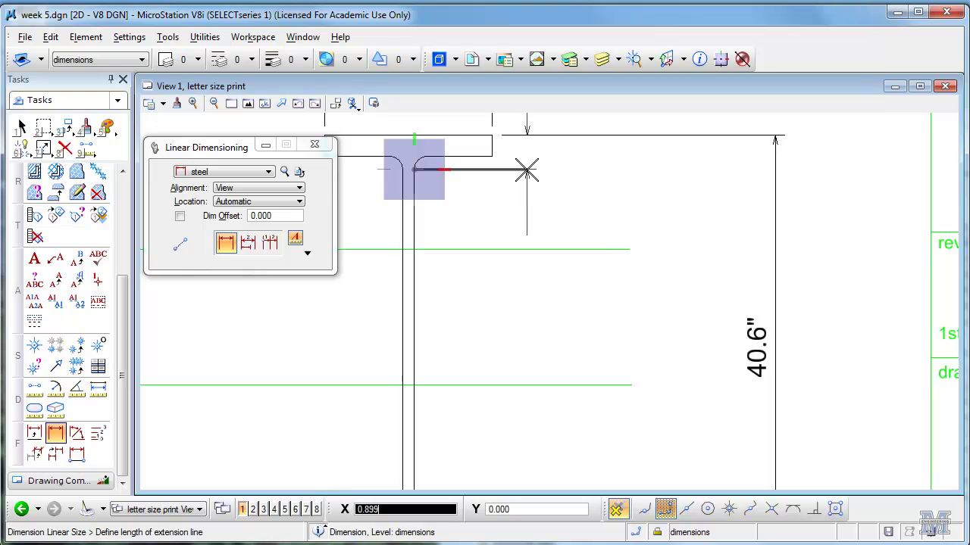
click(524, 169)
right_click(553, 210)
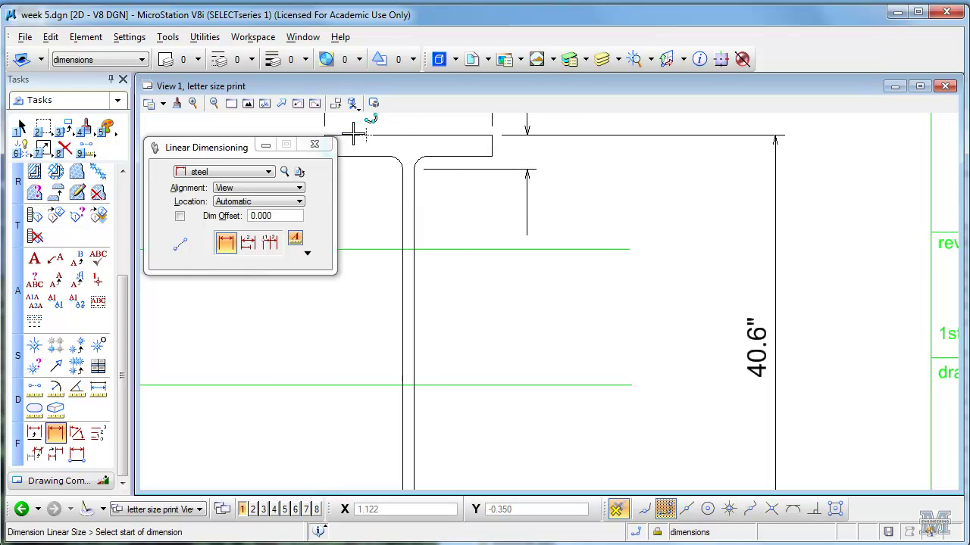
scroll(500, 282, down, 4)
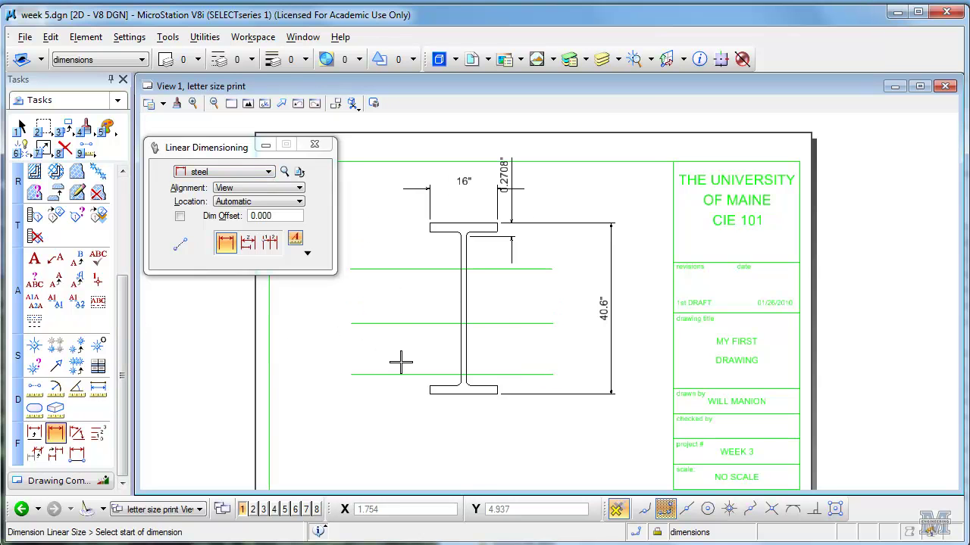
key(ctrl+z)
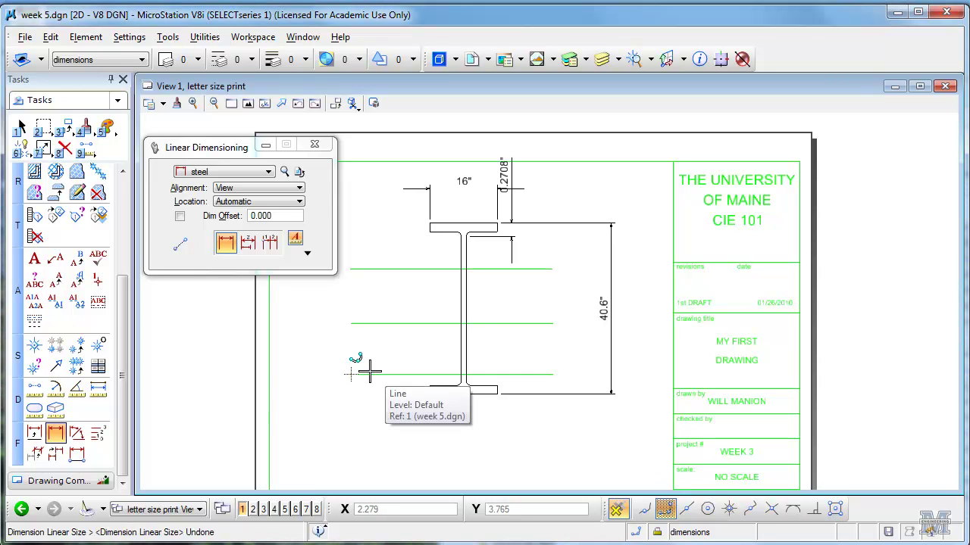
key(ctrl+z)
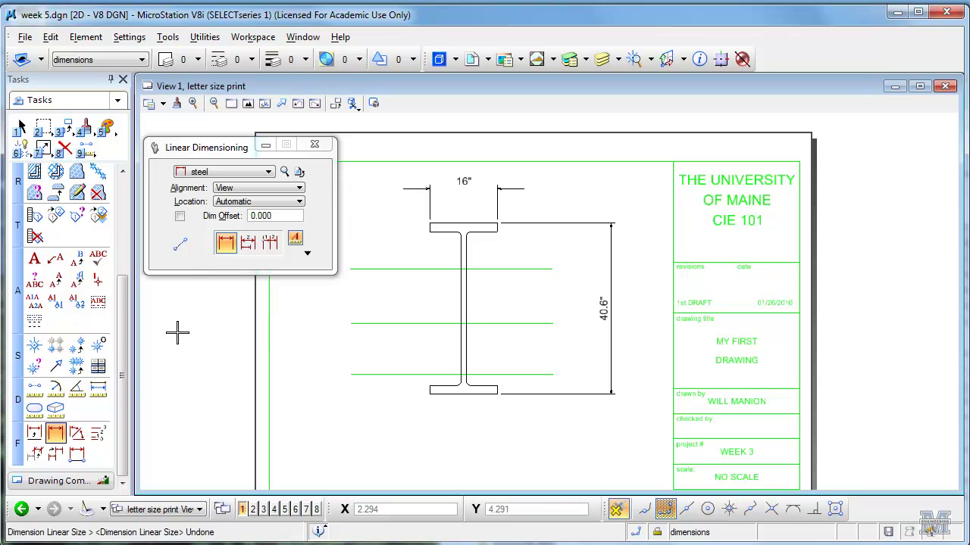
Dimension vertically from the lower end of the right web fillet to the top flange's upper-right corner, placing it right of the section
scroll(463, 234, up, 3)
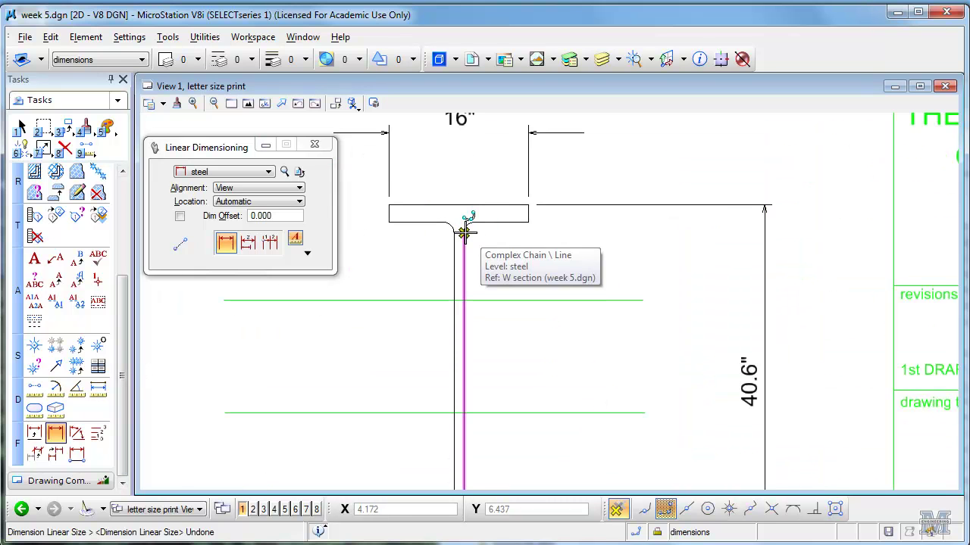
click(464, 233)
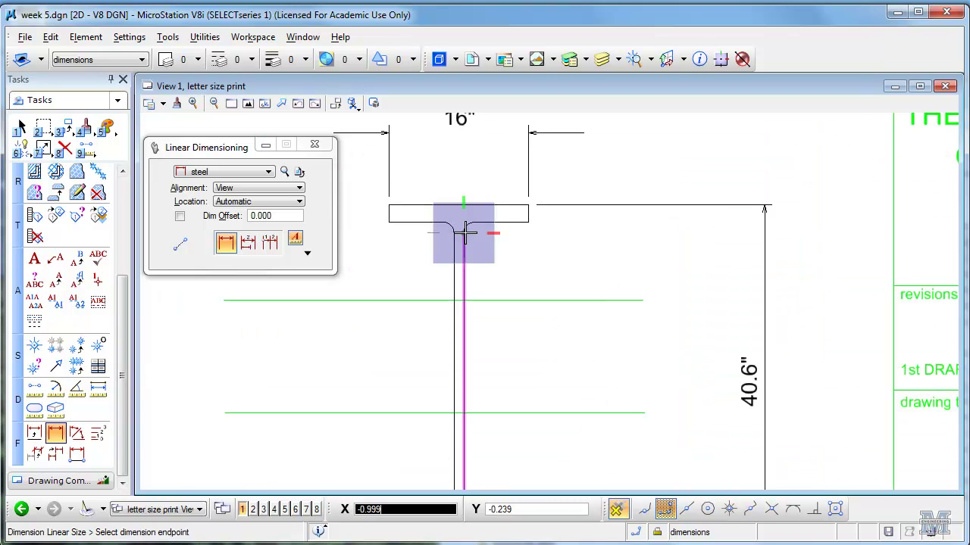
click(530, 206)
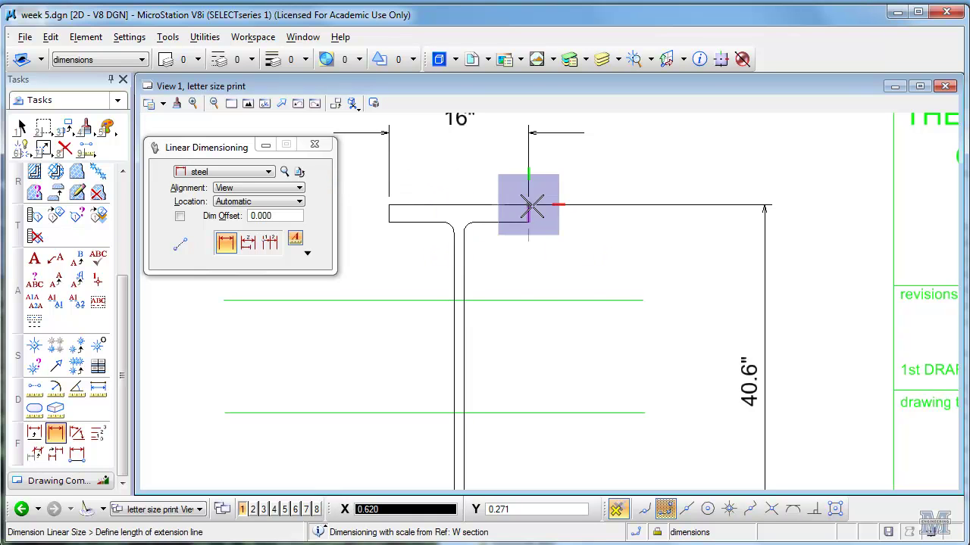
click(584, 219)
right_click(628, 278)
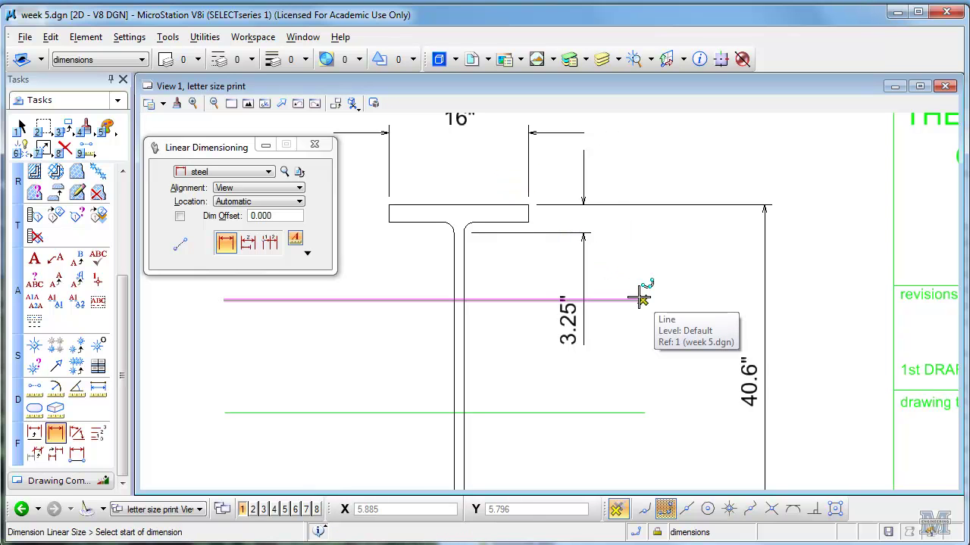
Dimension the web thickness horizontally across the upper half of the web
click(455, 382)
click(454, 383)
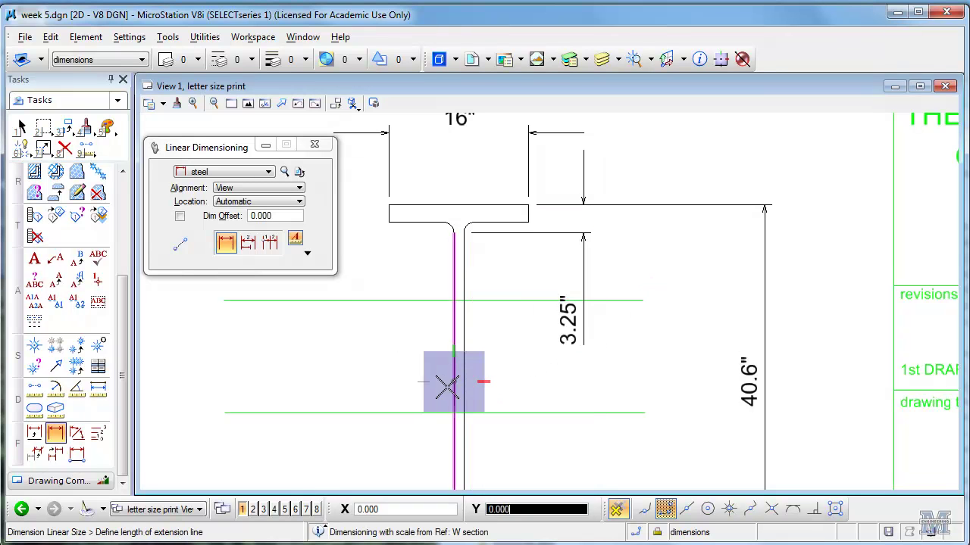
click(509, 428)
right_click(477, 378)
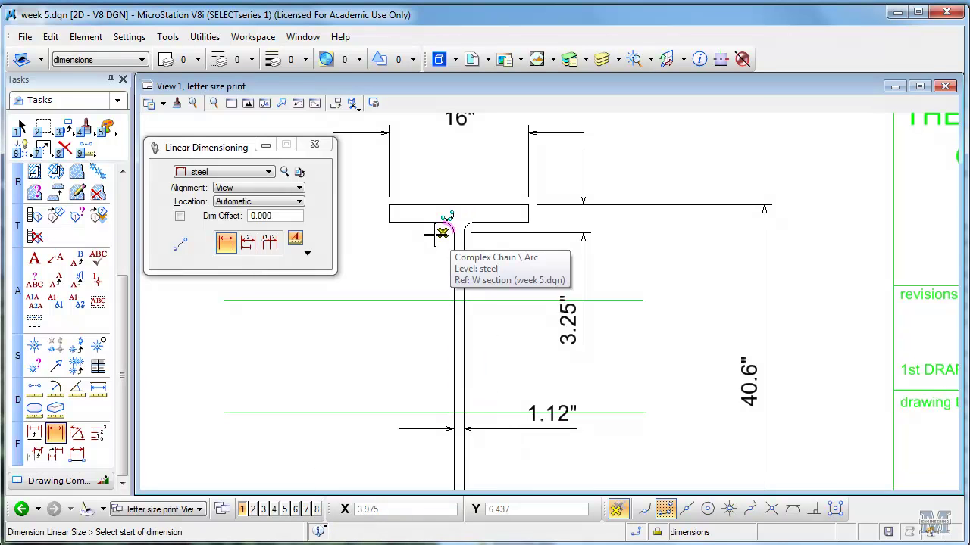
Dimension the top flange's thickness at its left end, placing the dimension line outside the flange
click(389, 222)
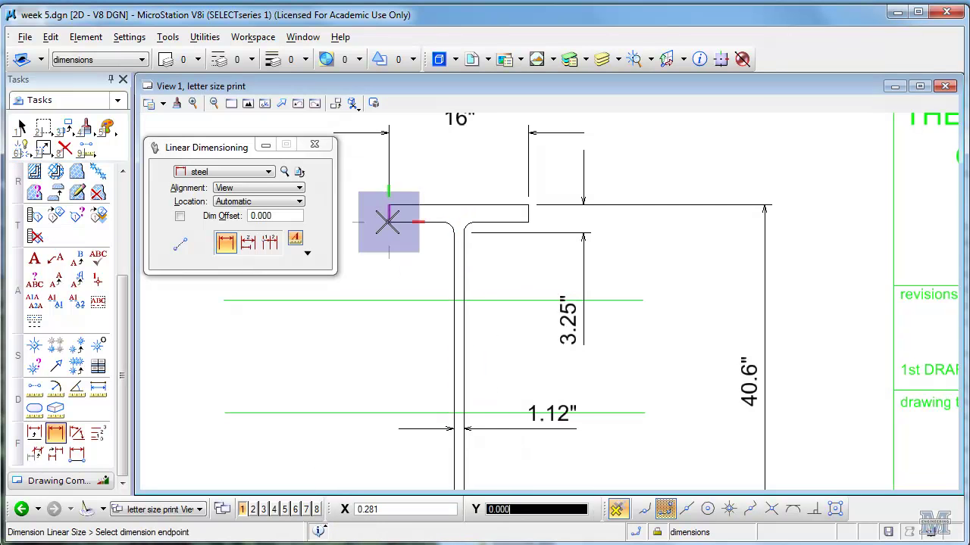
click(387, 205)
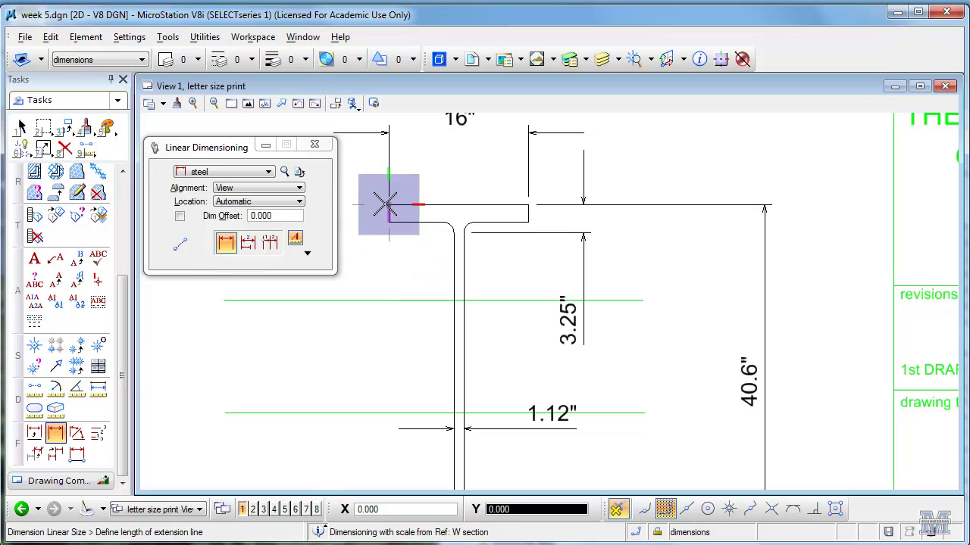
click(361, 235)
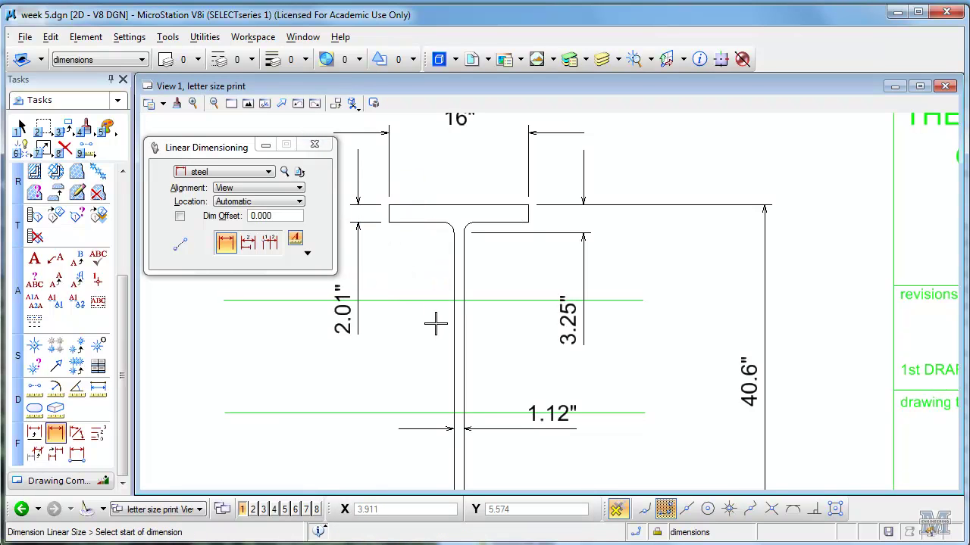
Open the Title Block model and delete the three horizontal green lines in the drawing area
click(248, 103)
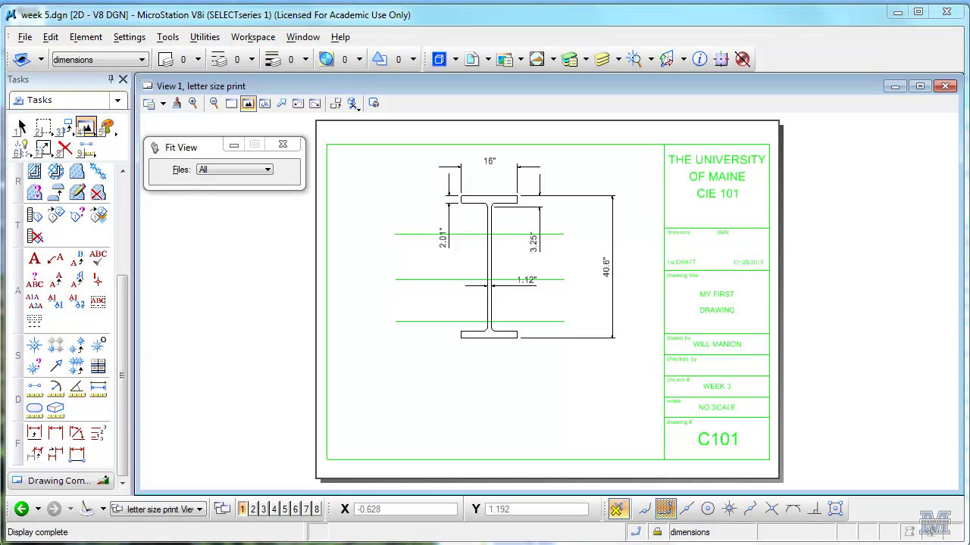
click(193, 509)
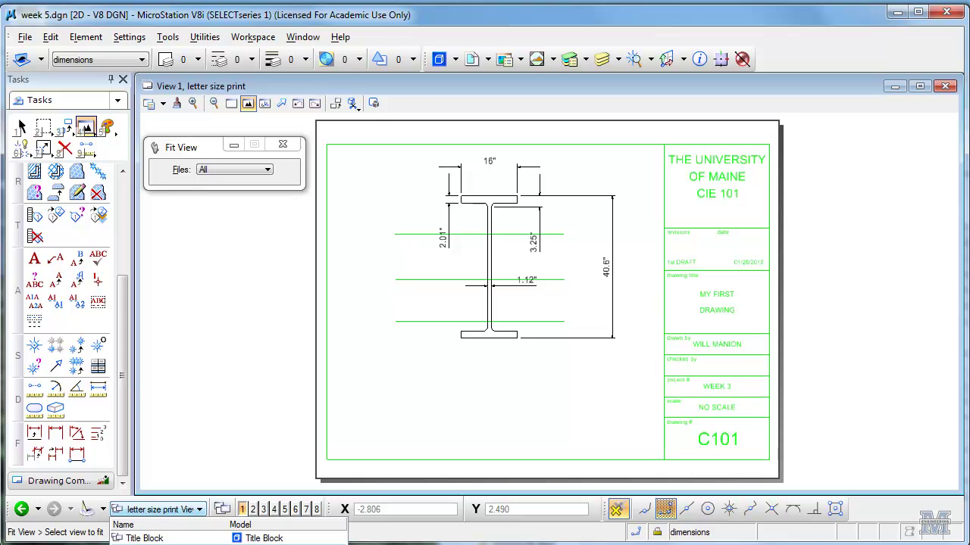
click(143, 538)
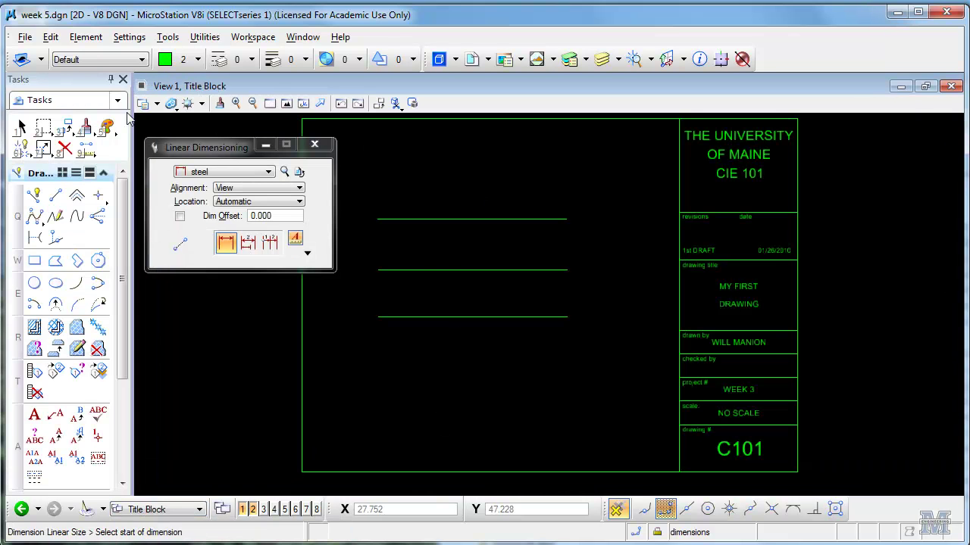
click(64, 148)
click(447, 219)
click(456, 271)
click(463, 317)
Delete the title block's revision entry with its date, the drawing title, the project number and the scale text
click(692, 250)
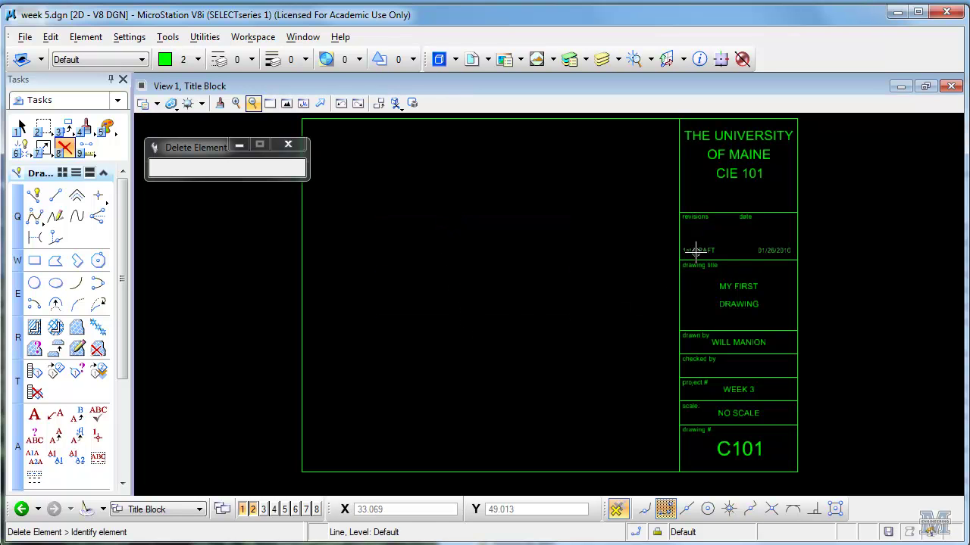
click(712, 287)
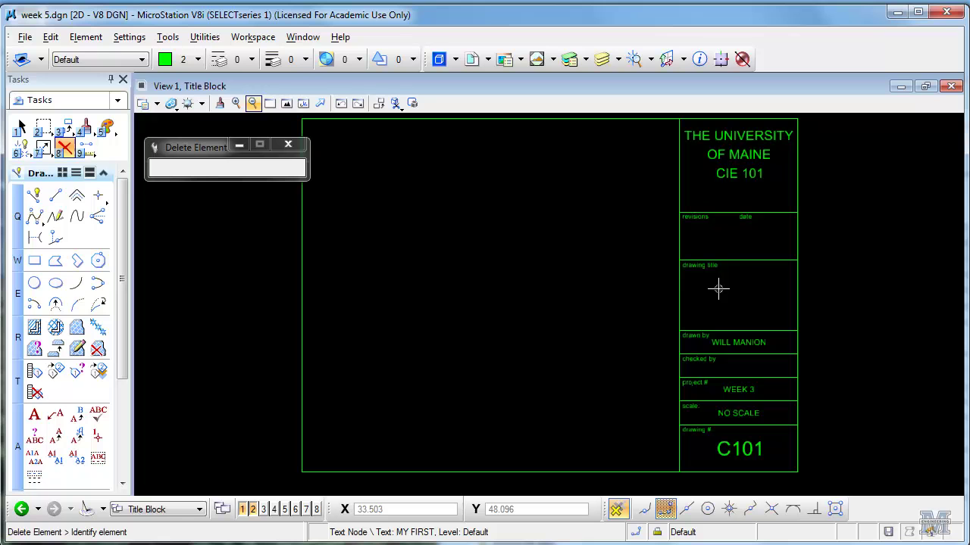
click(747, 389)
click(739, 413)
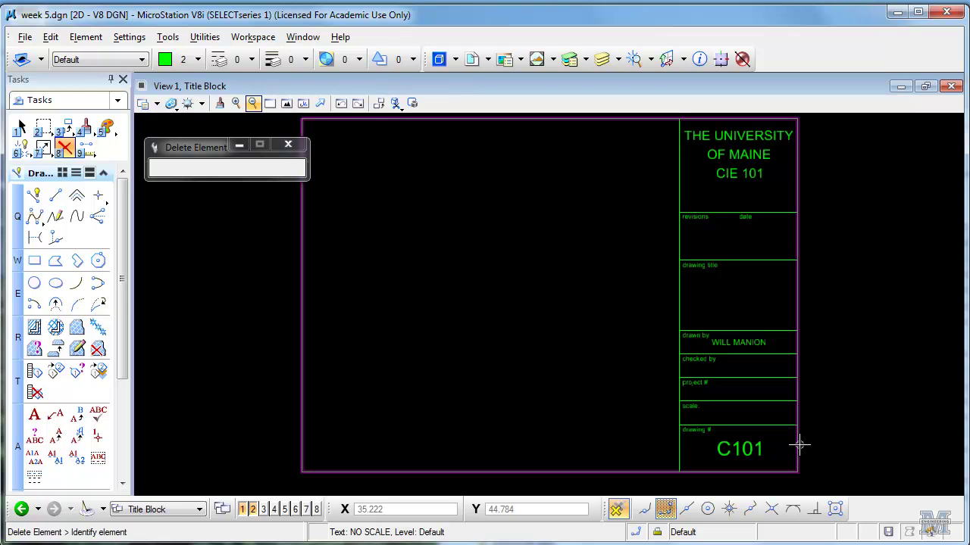
Change the drawing number text in the title block to S101
click(78, 416)
click(718, 448)
click(277, 405)
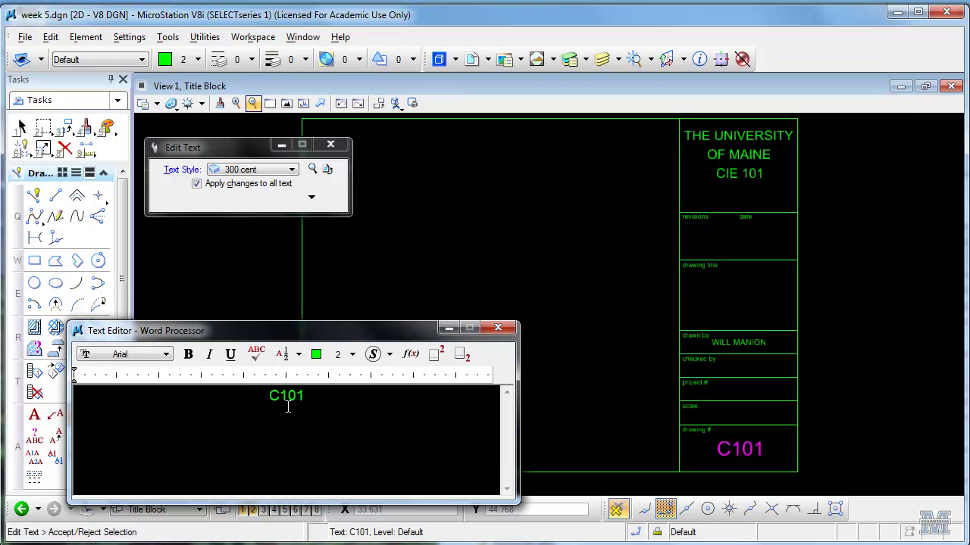
key(BackSpace)
text(S)
click(498, 328)
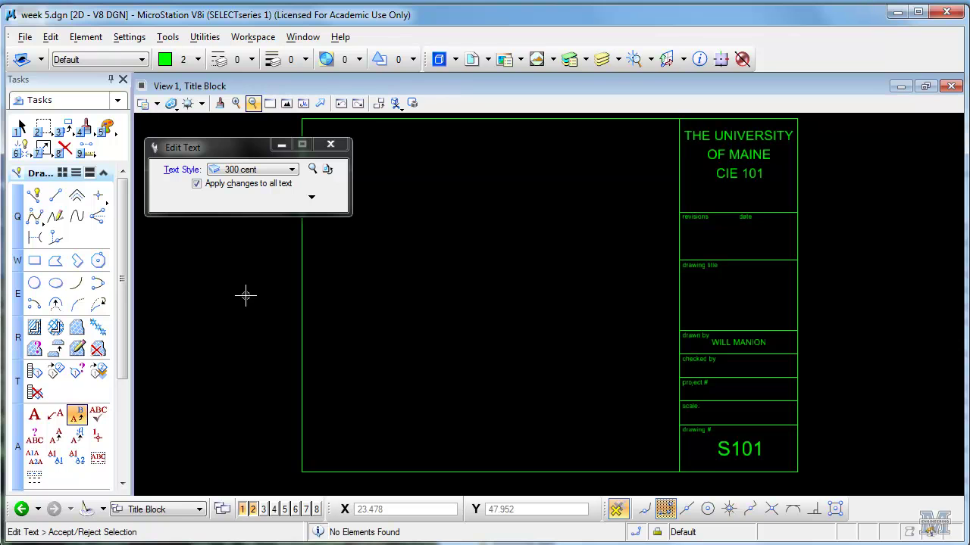
Return to the letter size print sheet
click(198, 509)
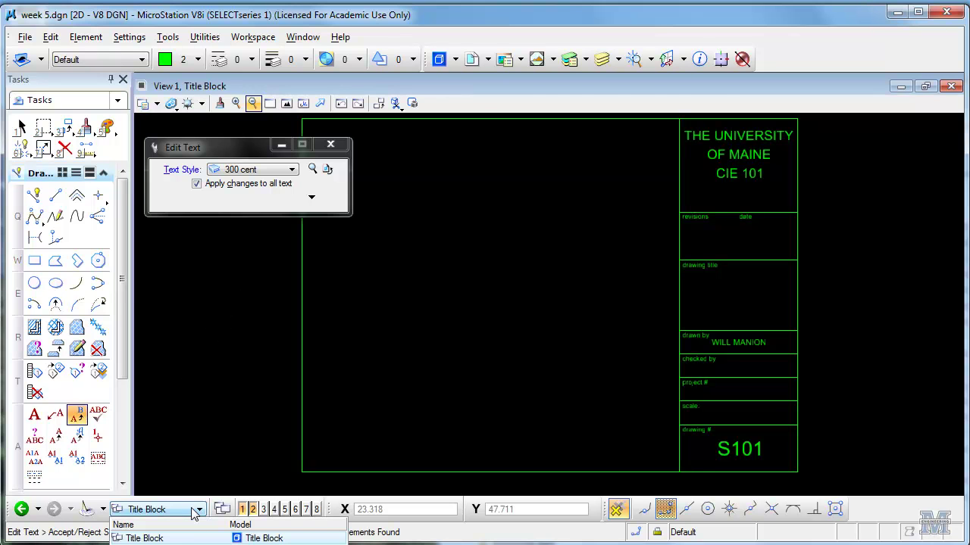
key(Down)
key(Return)
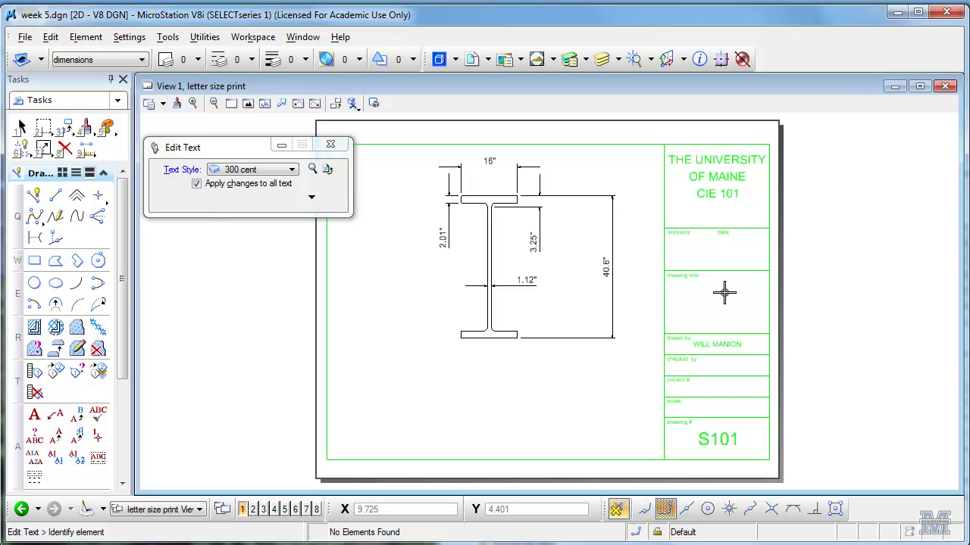
Place the text "first draft" with the date 2/4/2010 in the revisions box using the 100 left text style
scroll(723, 294, up, 1)
scroll(724, 293, up, 1)
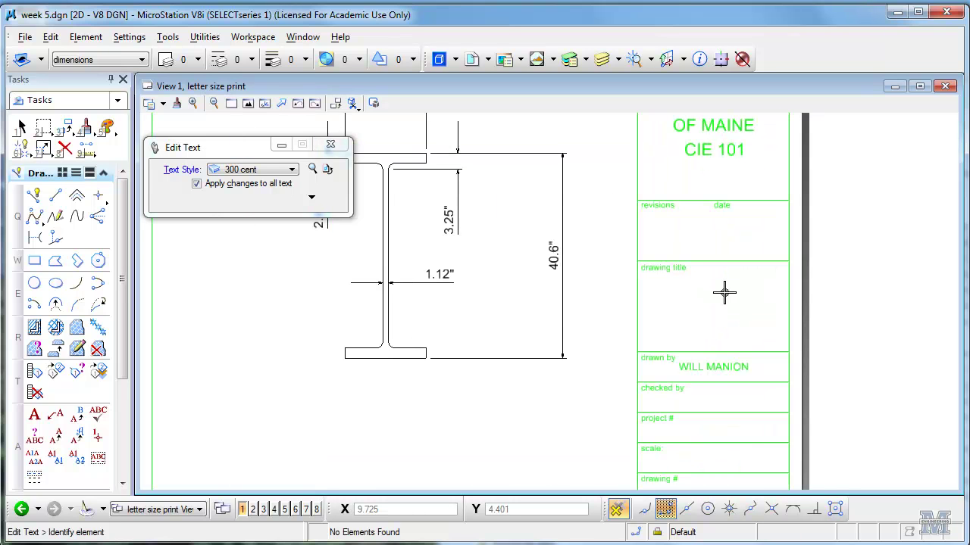
scroll(723, 294, up, 1)
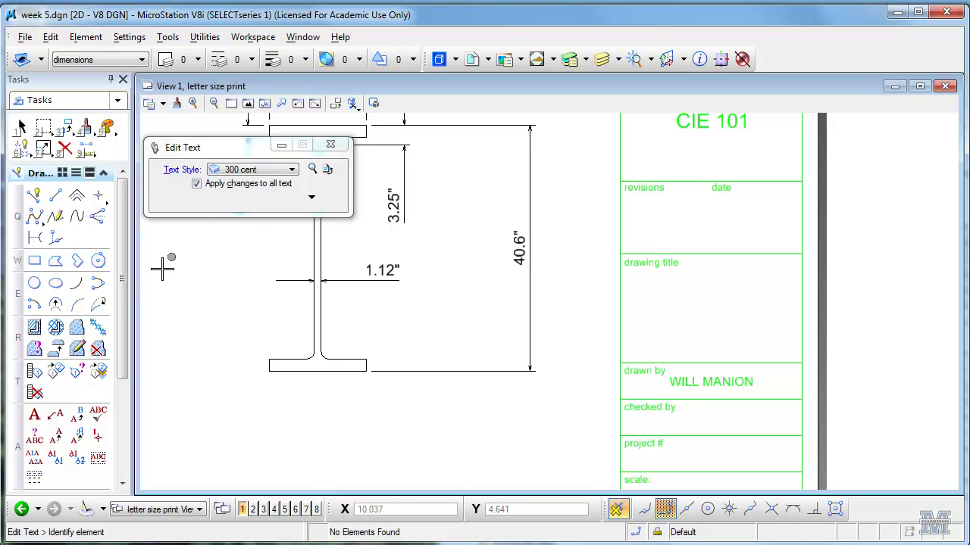
click(34, 416)
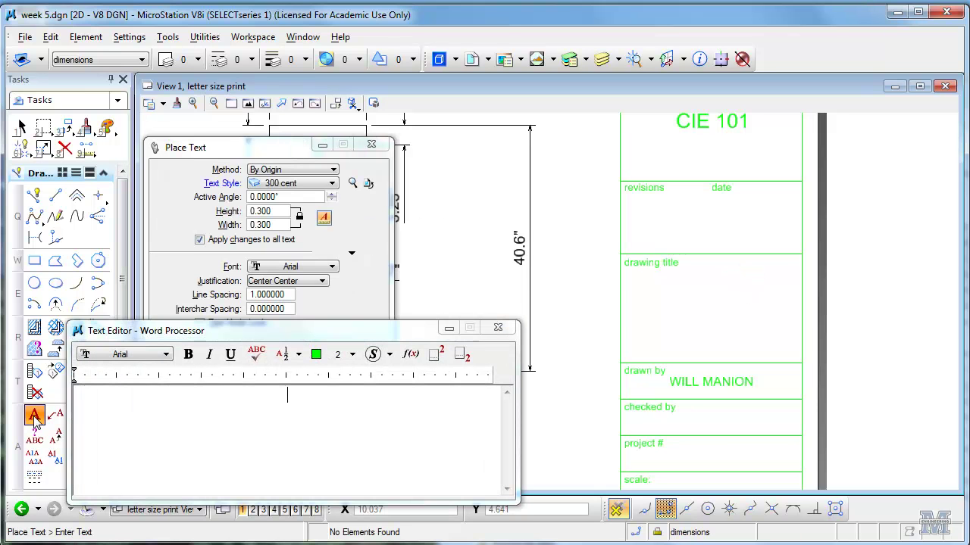
click(317, 184)
click(318, 224)
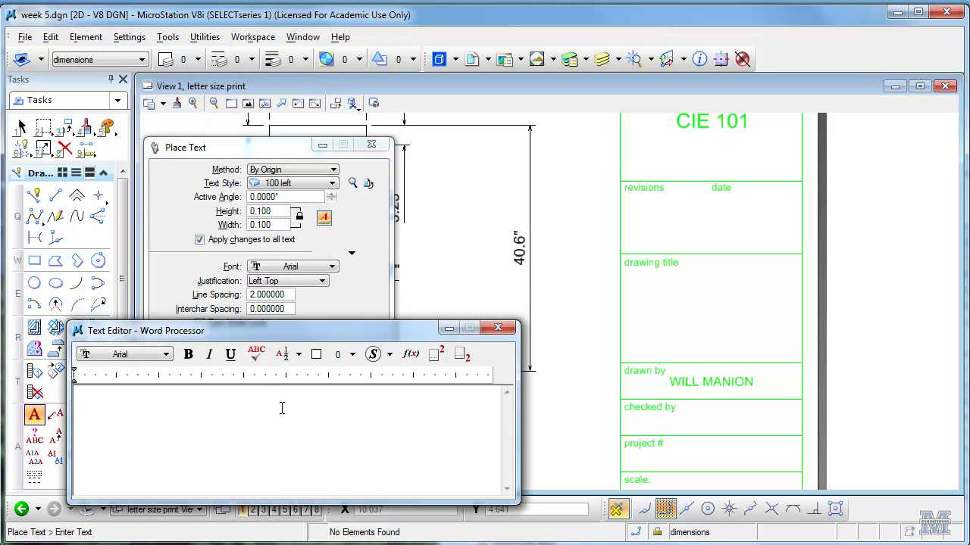
text(first draft)
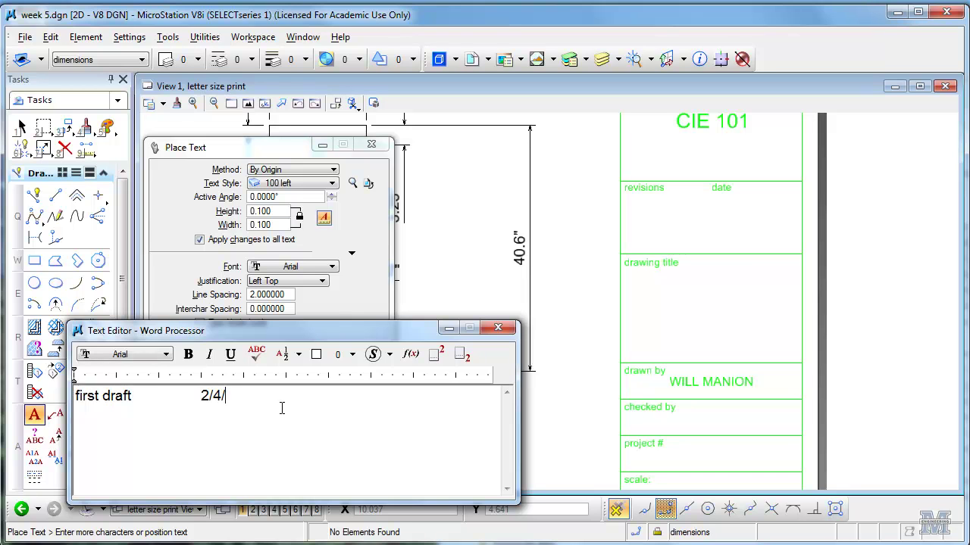
text(2010)
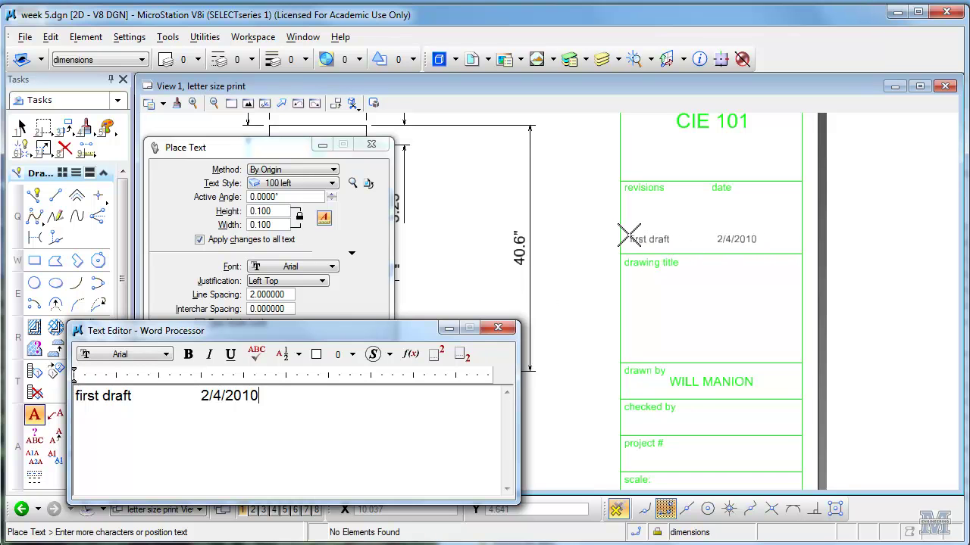
click(625, 241)
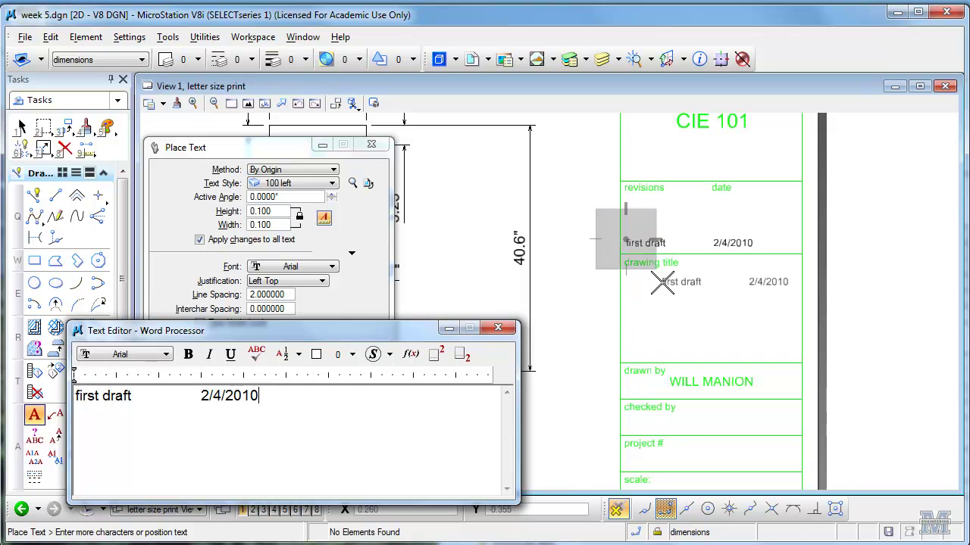
right_click(664, 291)
Place the text "W 40 x362" in the drawing title box in 200 cent style, aligned with the midpoint of the box's lower line
click(254, 183)
click(300, 257)
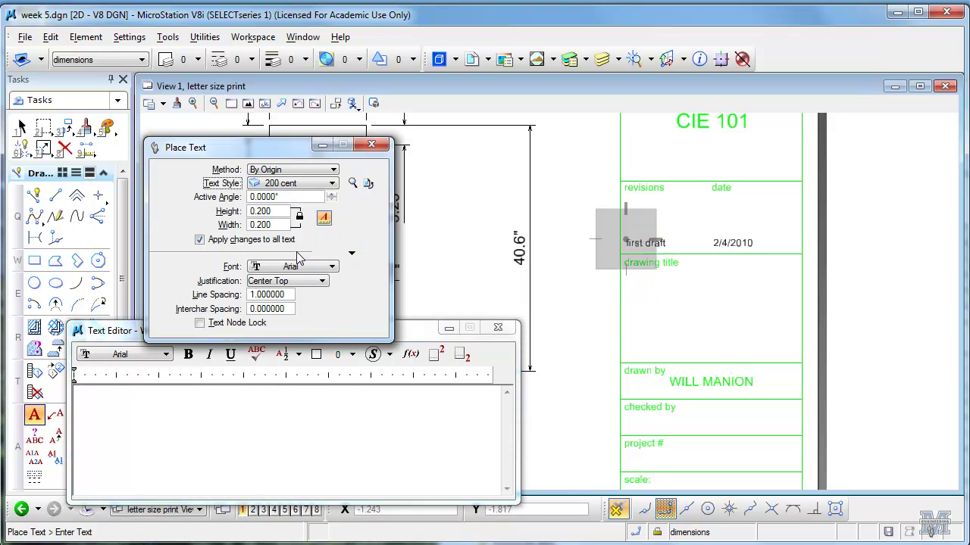
click(304, 403)
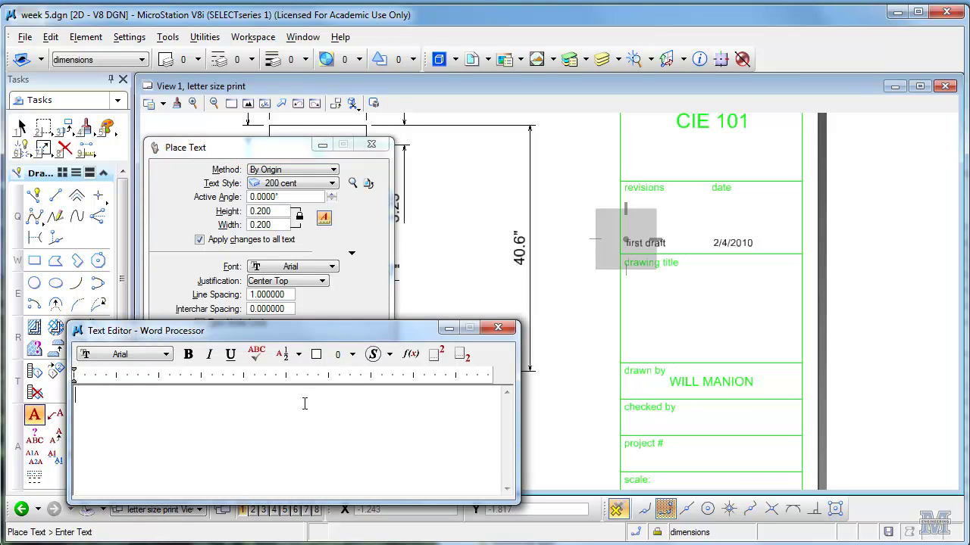
text(W)
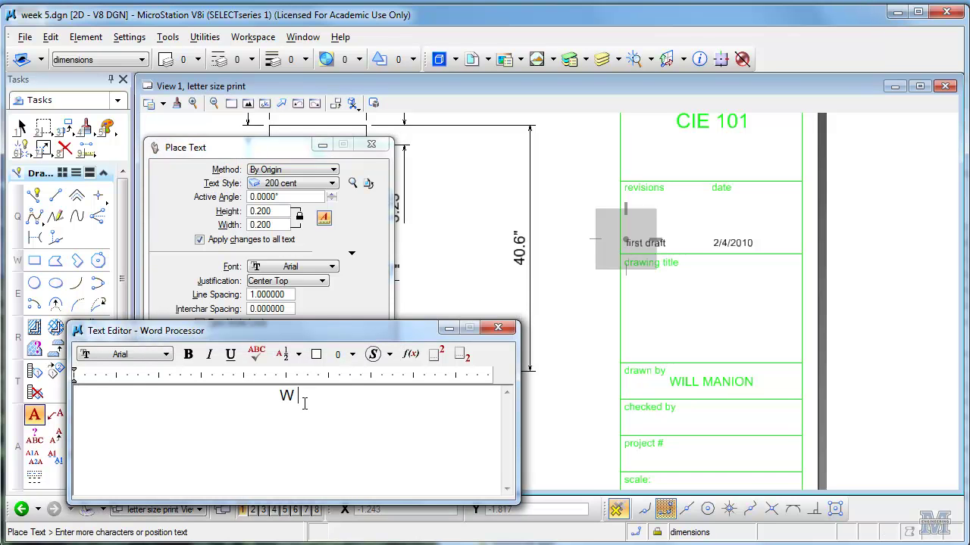
text( 40 x362)
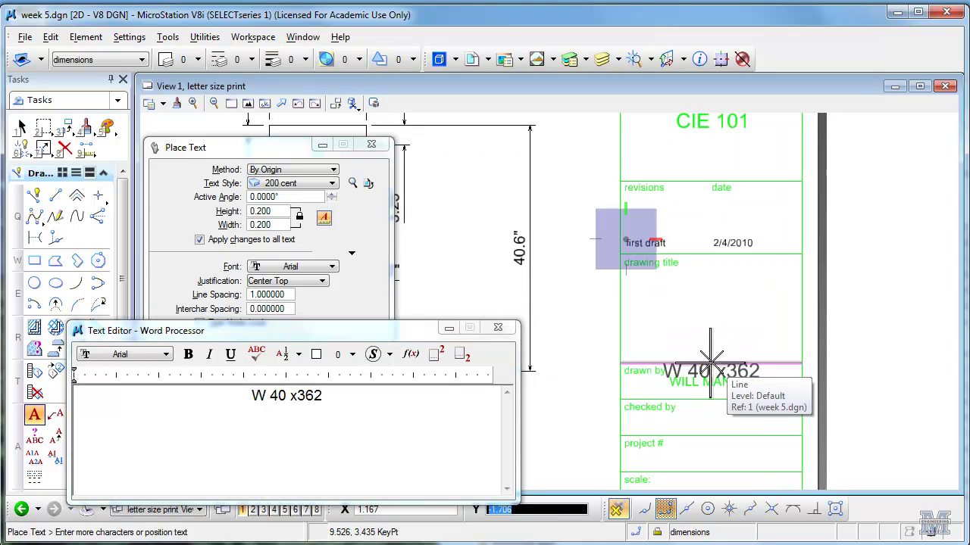
middle_click(710, 361)
key(o)
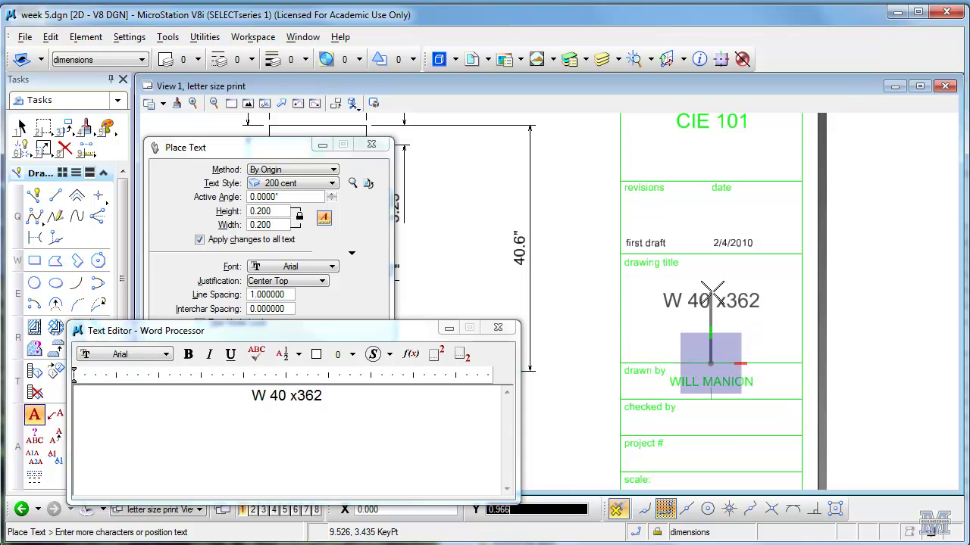
click(710, 300)
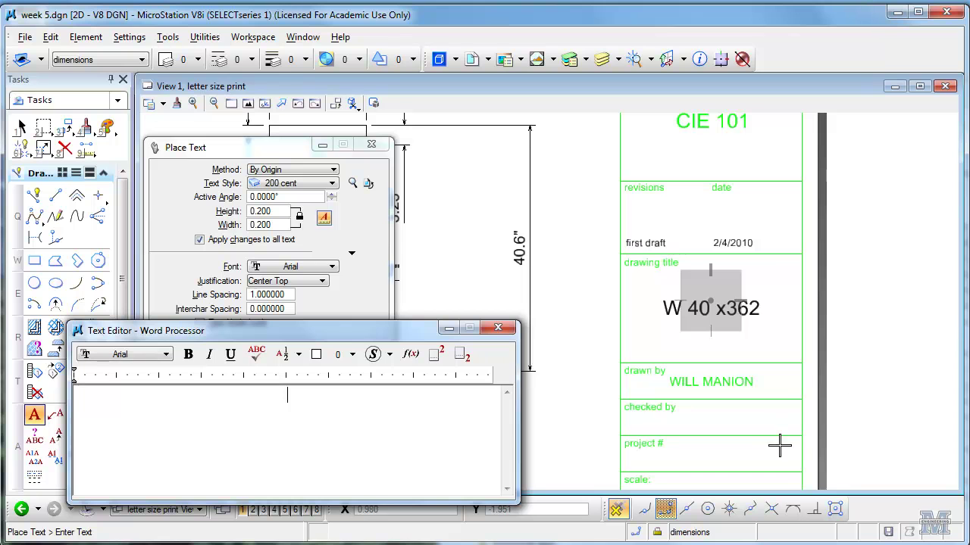
Place the text "week 5" in the title block's project # box using the 125 cent text style
click(332, 183)
click(309, 238)
click(276, 401)
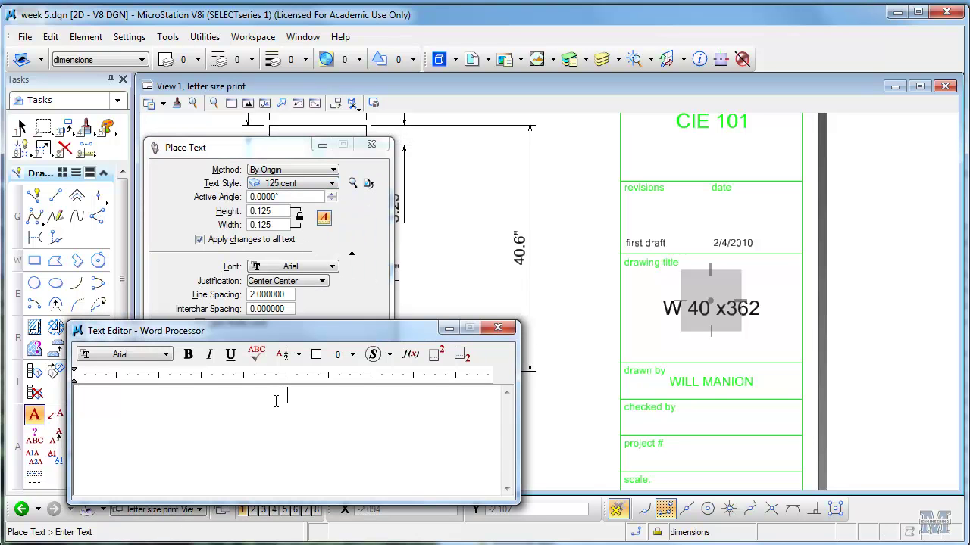
text(week )
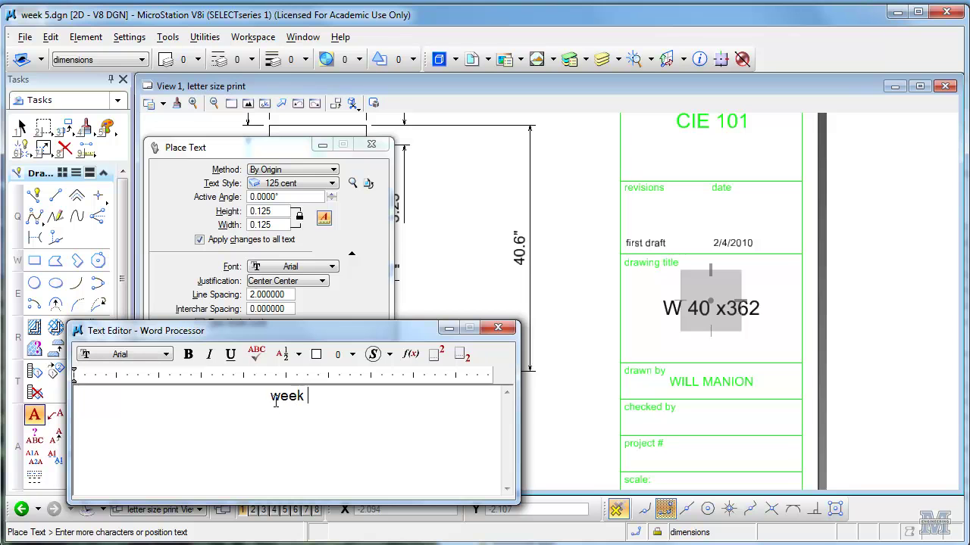
text(5)
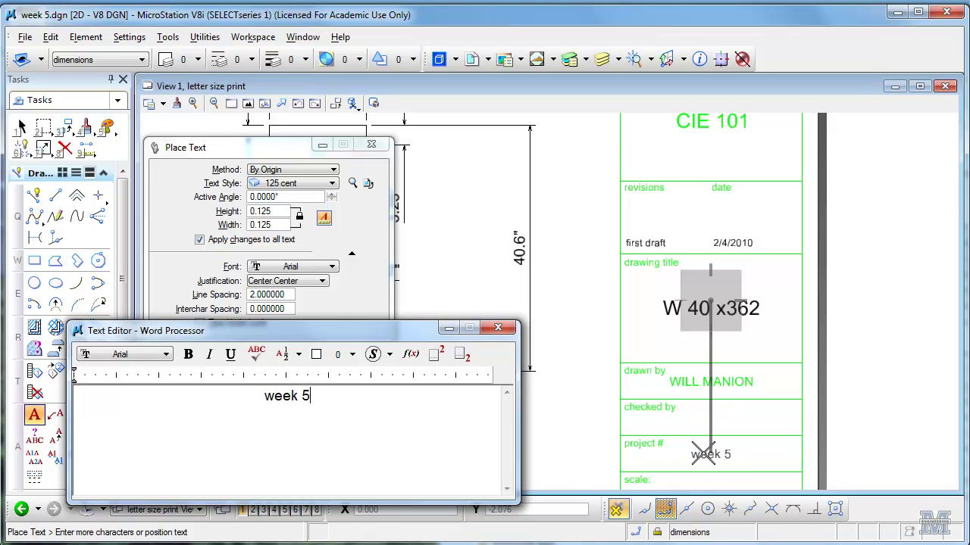
click(709, 453)
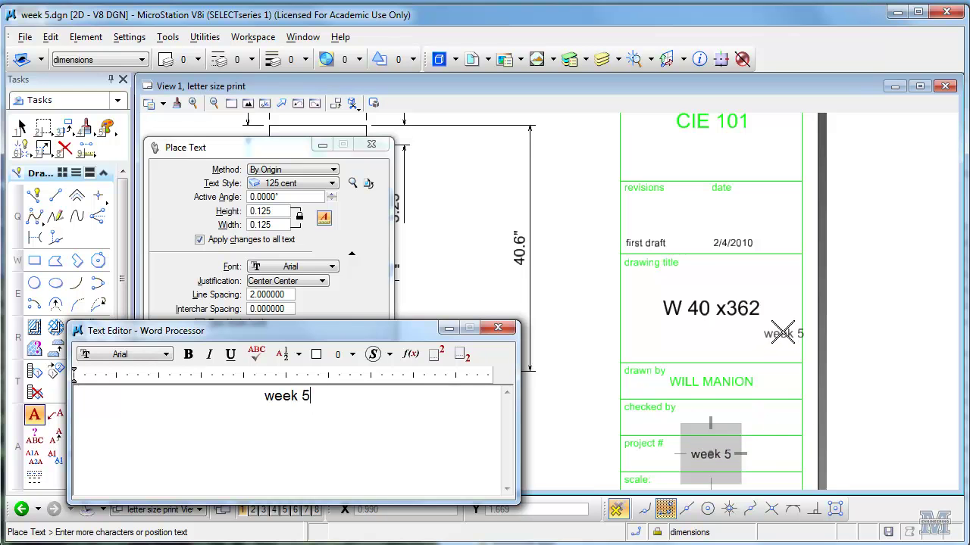
Place the text 1" = 1' in the title block's scale box, aligned directly below the project text, and end text placement
middle_drag(785, 327, 783, 379)
drag(309, 396, 266, 397)
text(1)
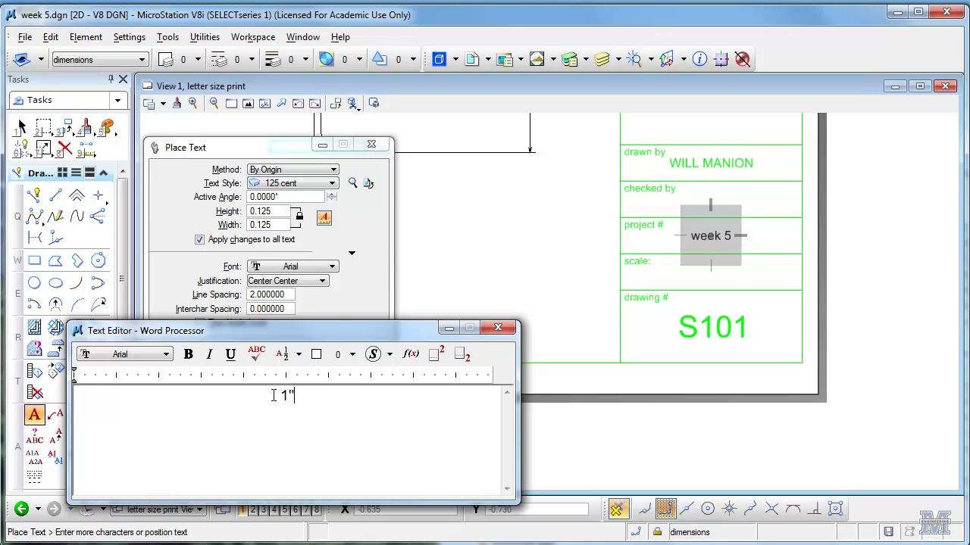
text(" = 1")
key(BackSpace)
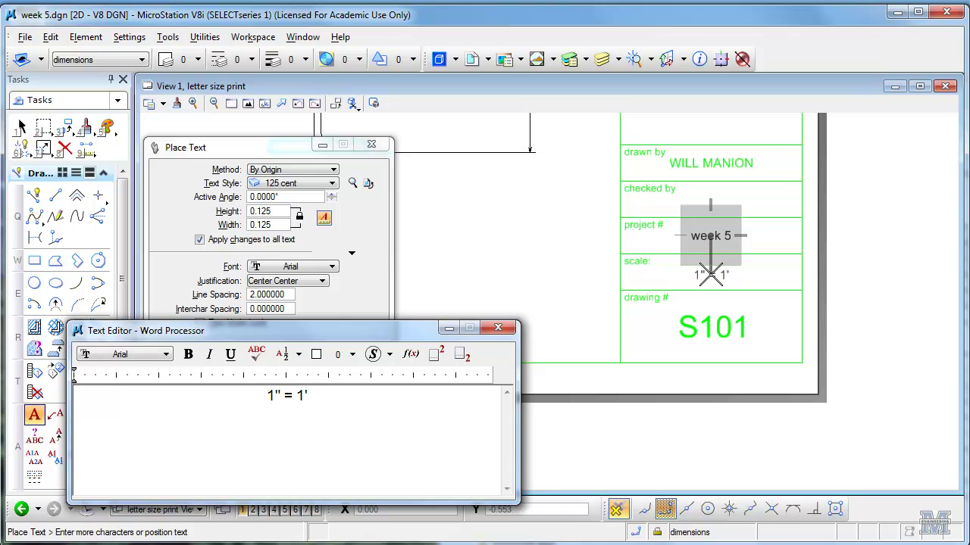
click(711, 274)
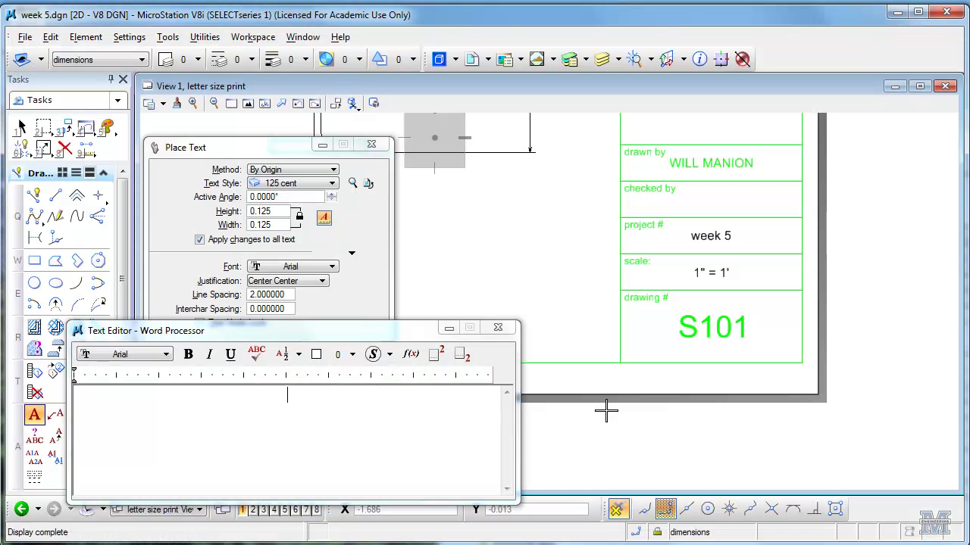
click(606, 411)
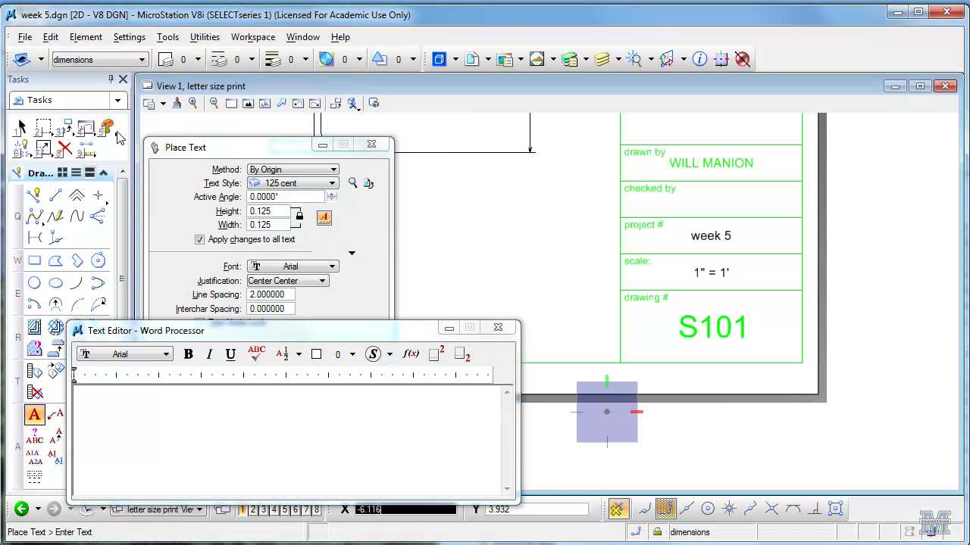
click(21, 127)
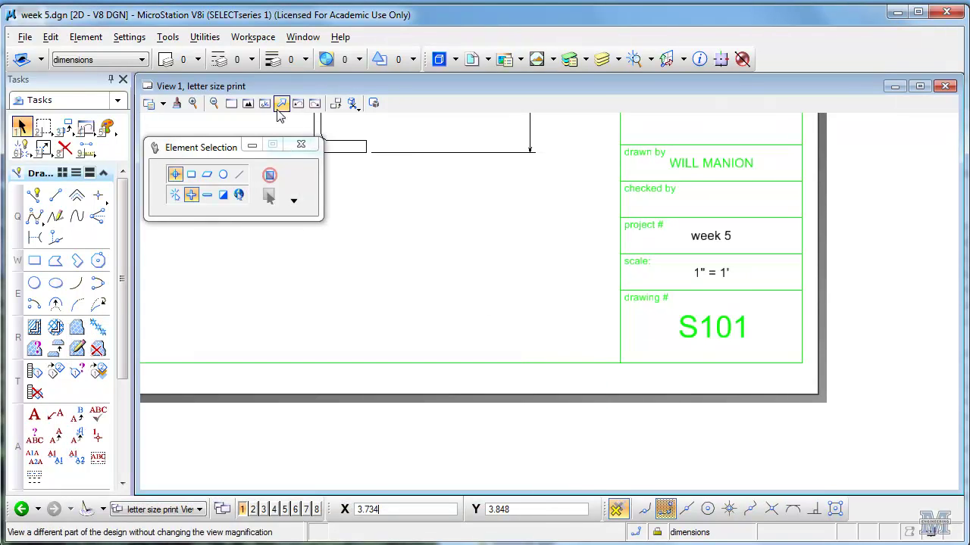
Fit the whole sheet in the view and create a new level named "title text"
click(249, 103)
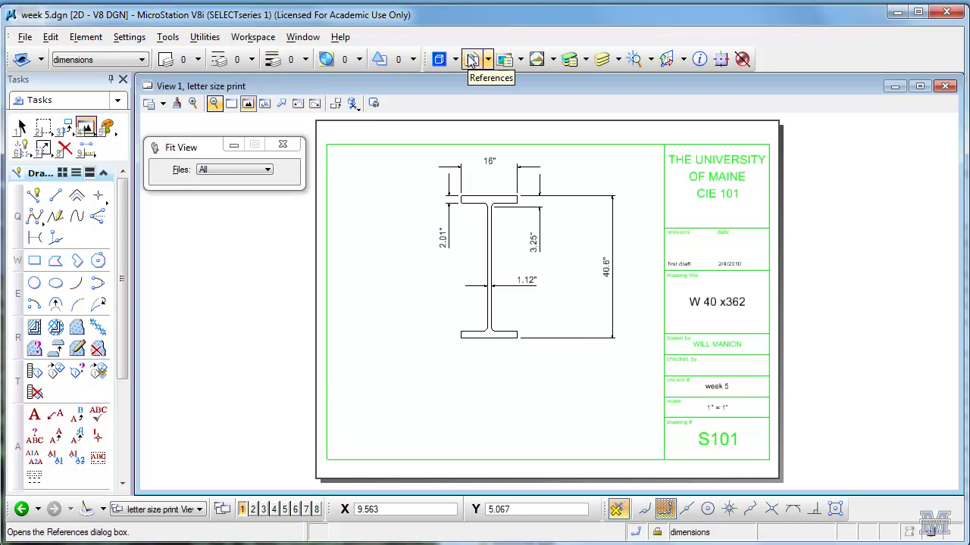
click(570, 59)
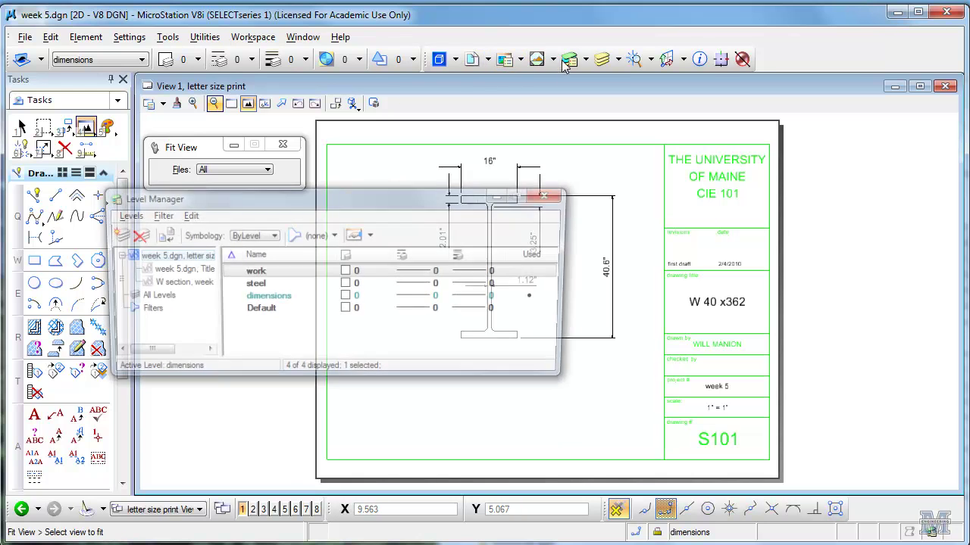
click(114, 234)
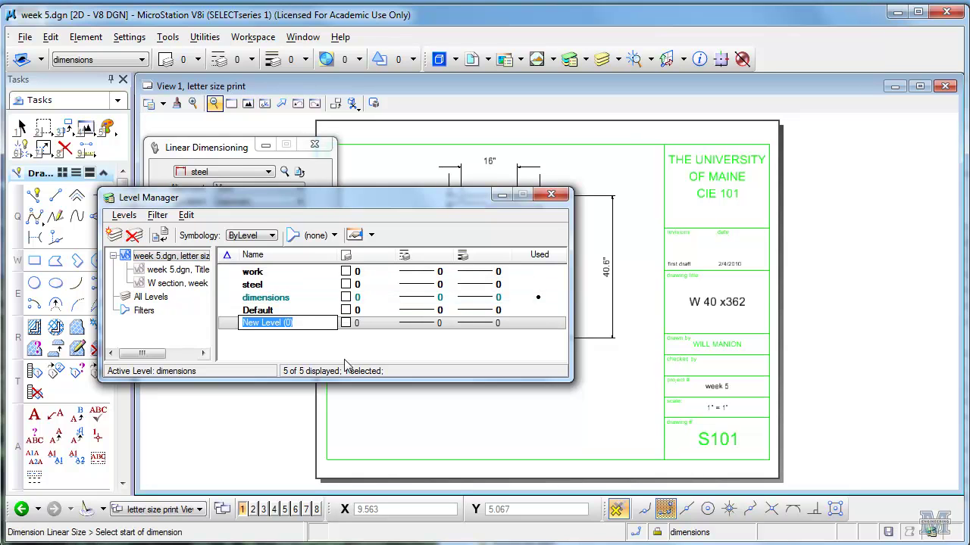
text(title te)
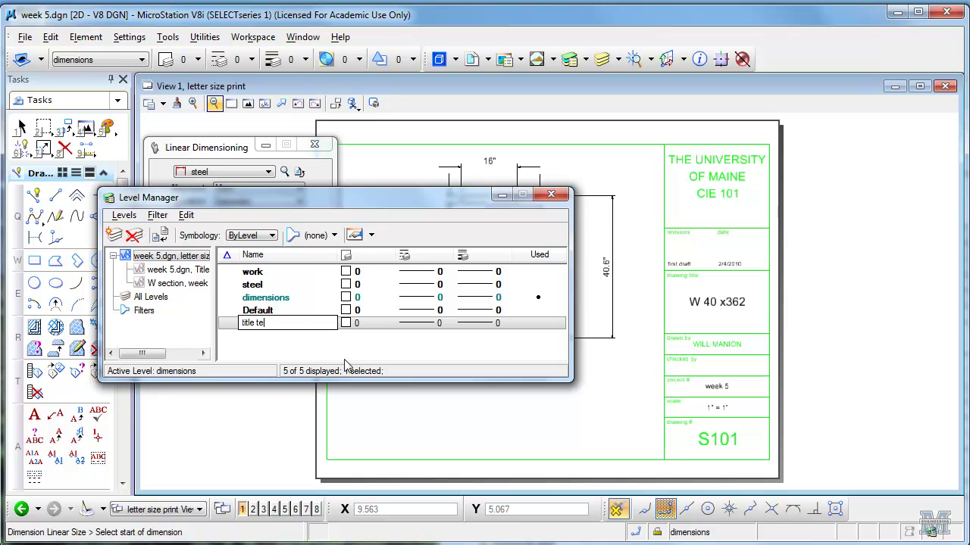
text(xt)
key(Return)
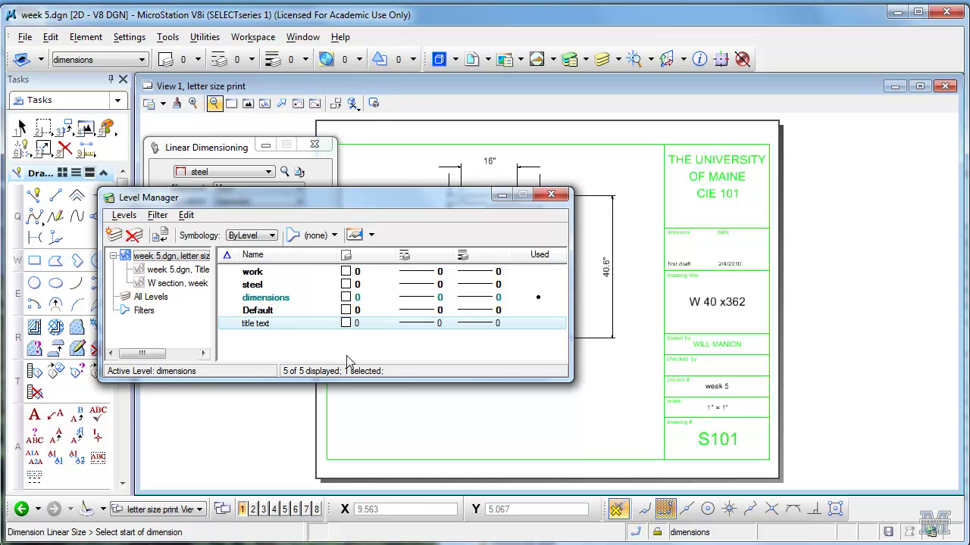
click(551, 194)
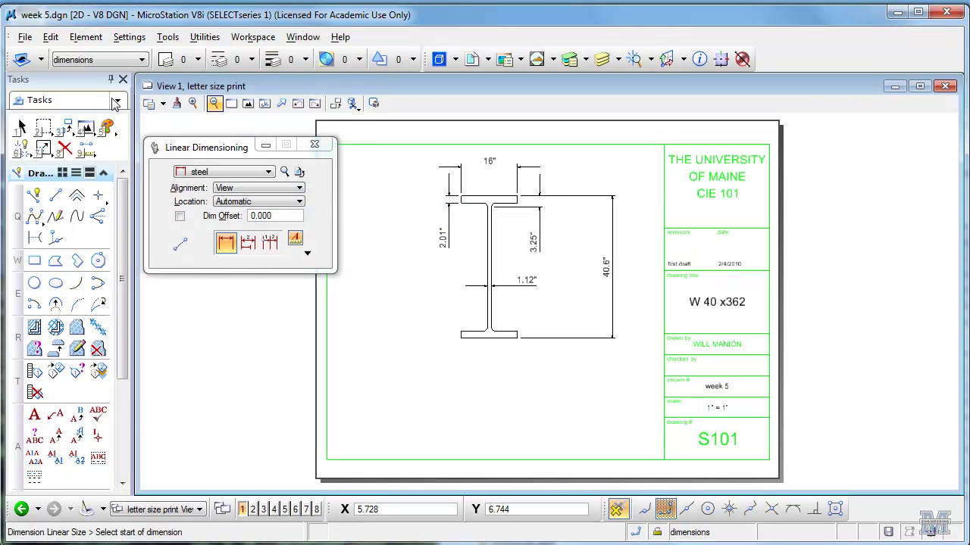
Change the black texts in the title block to the title text level and colour 2 (green)
click(107, 126)
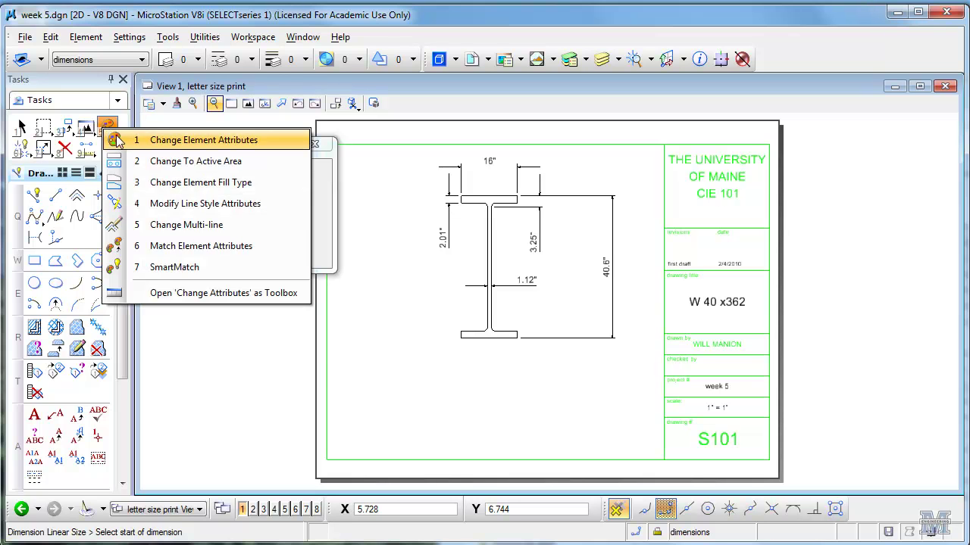
click(119, 141)
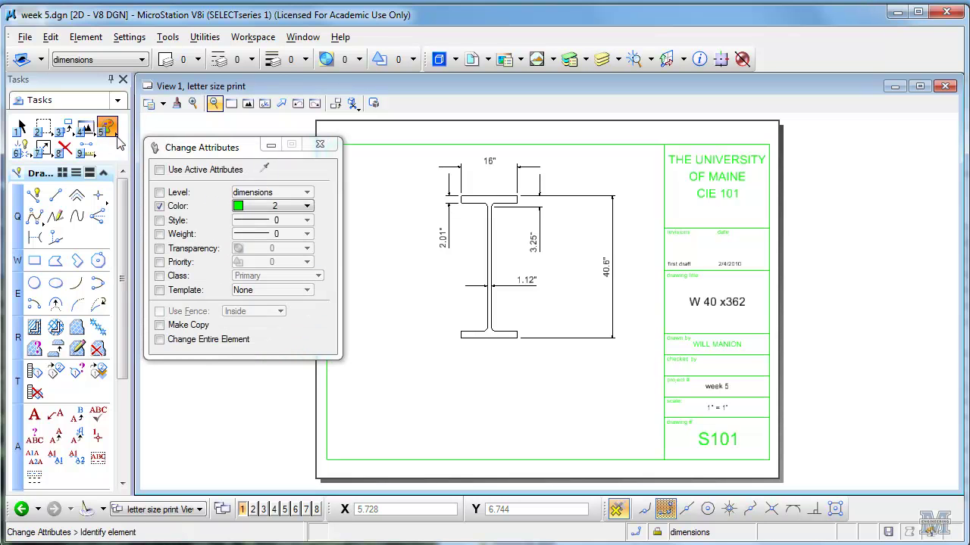
click(160, 193)
click(292, 194)
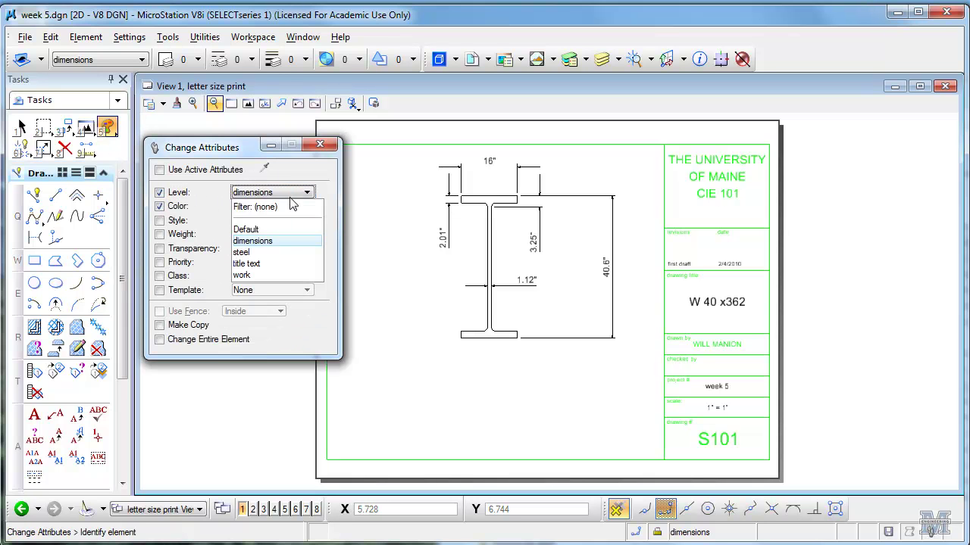
click(293, 265)
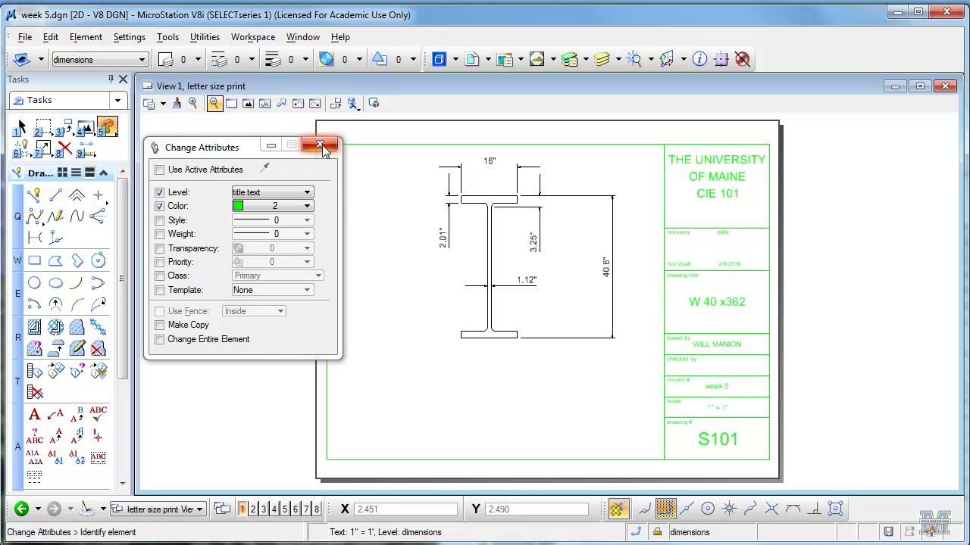
Change all the beam dimensions to colour 1 (blue), leaving the level attribute out of the change
click(307, 206)
click(263, 272)
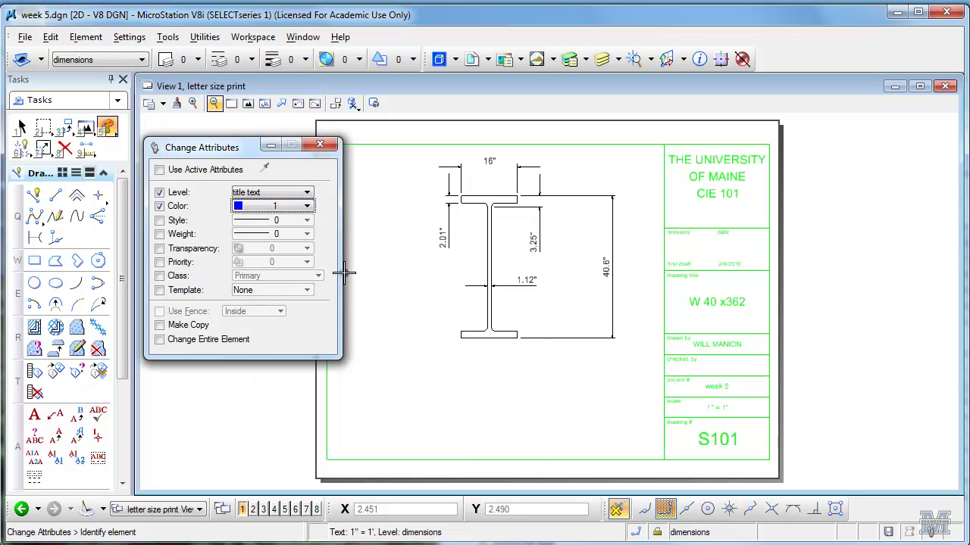
click(160, 194)
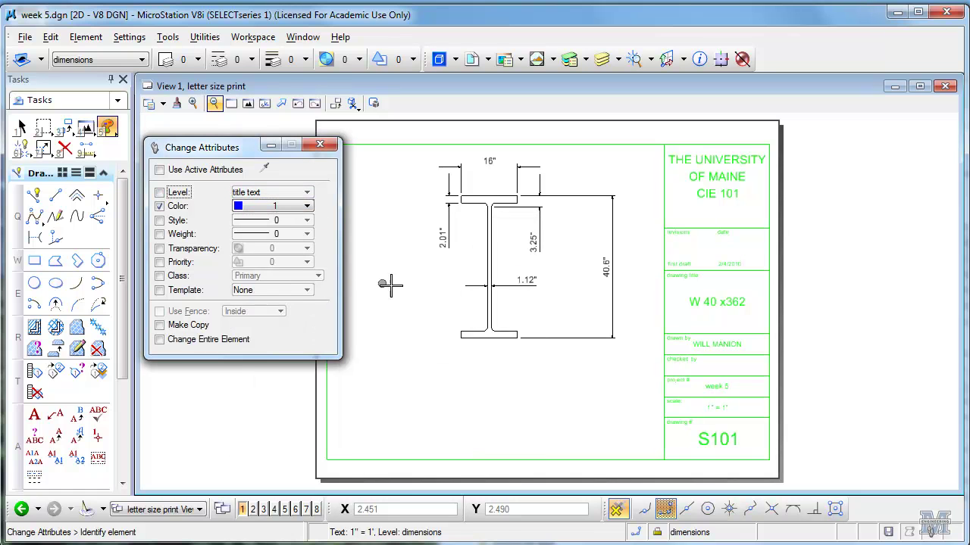
click(465, 177)
click(549, 200)
click(544, 218)
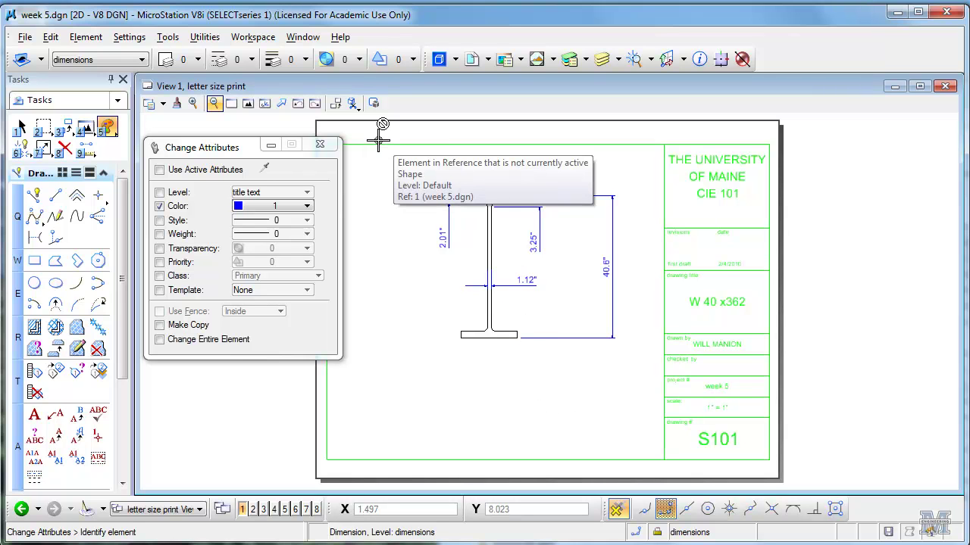
click(319, 146)
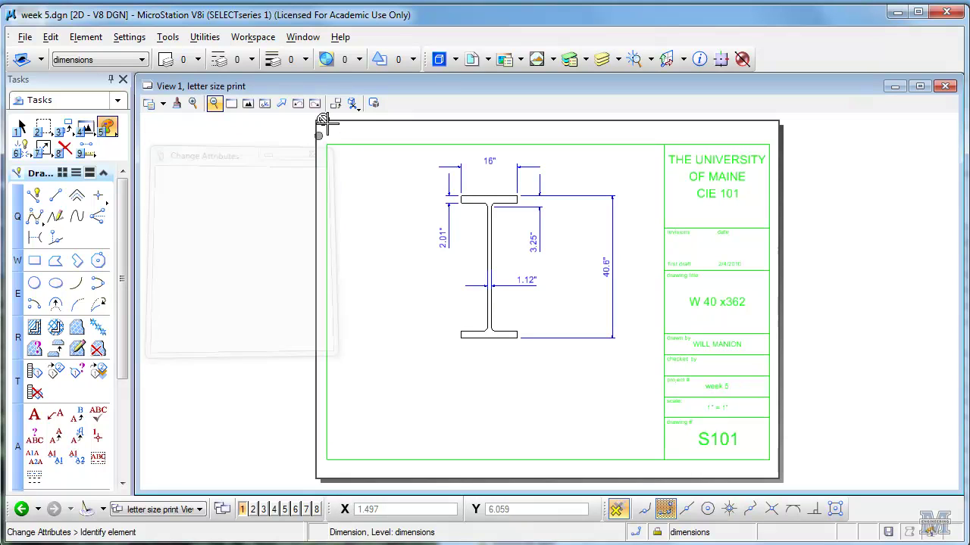
Move the W section reference together with its boundary about 0.70 straight down the sheet
click(477, 61)
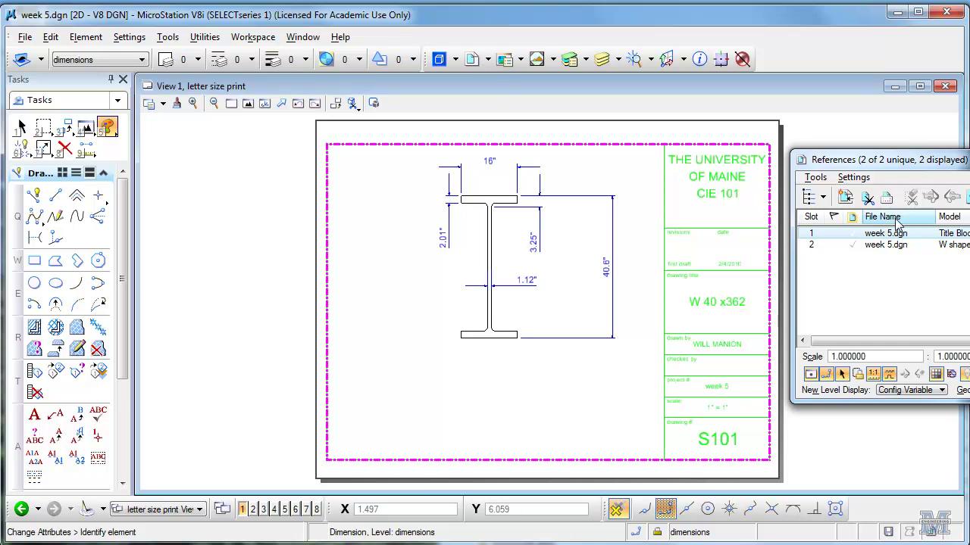
click(911, 197)
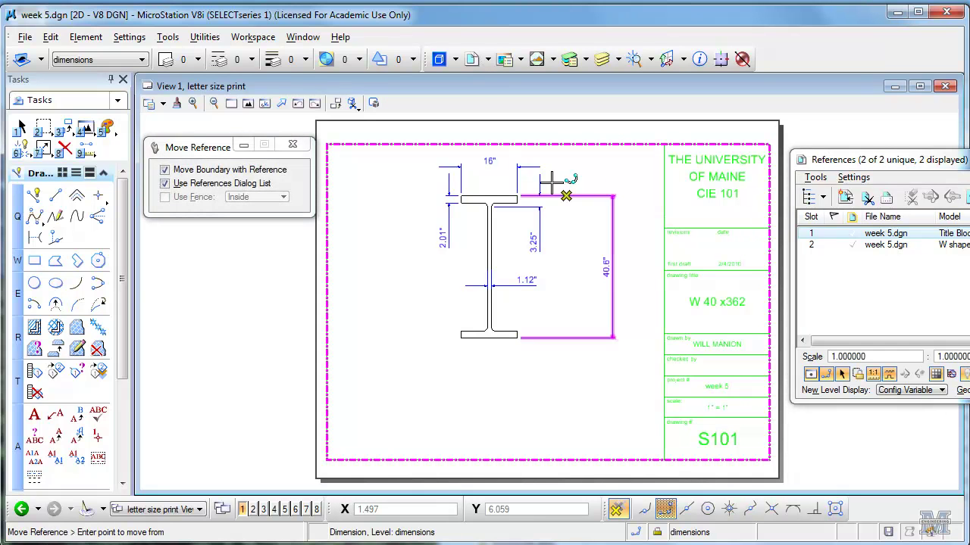
click(552, 145)
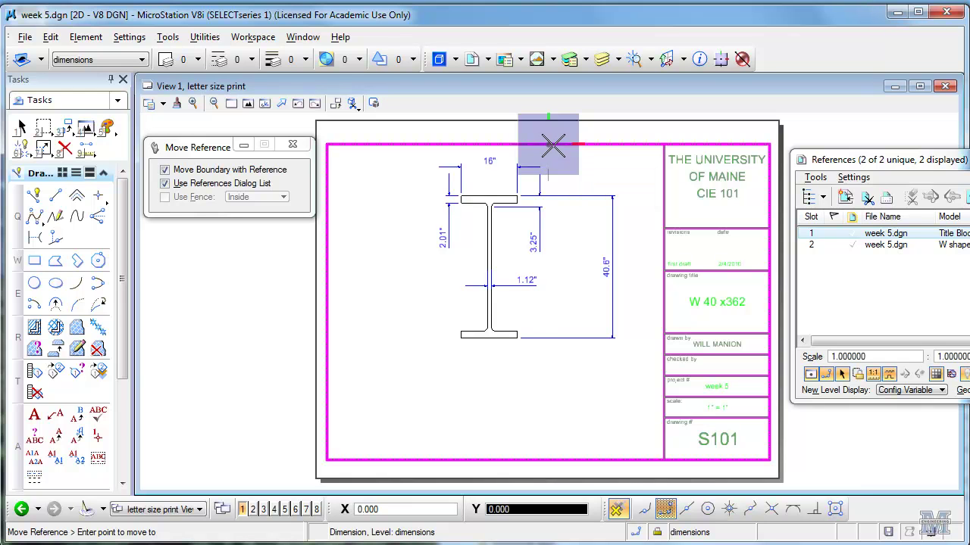
click(894, 245)
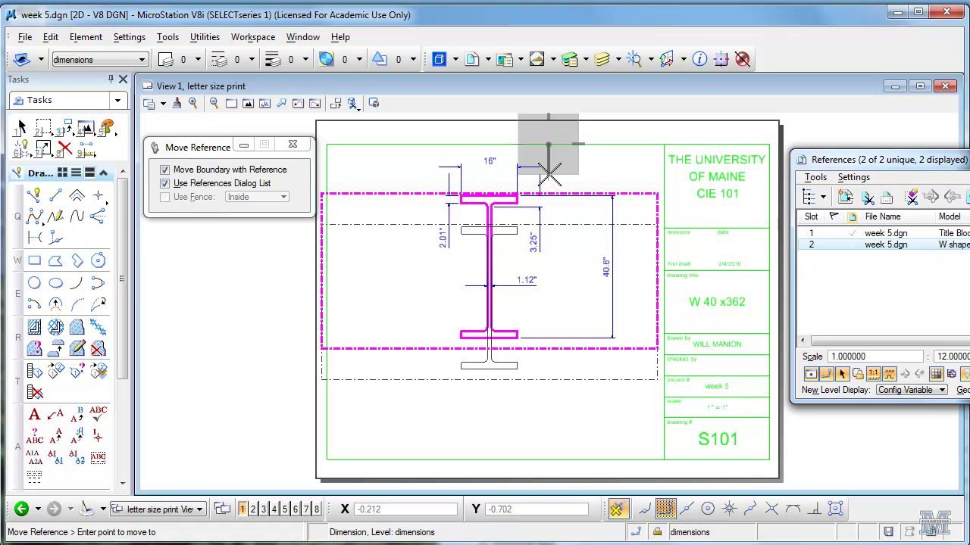
click(550, 173)
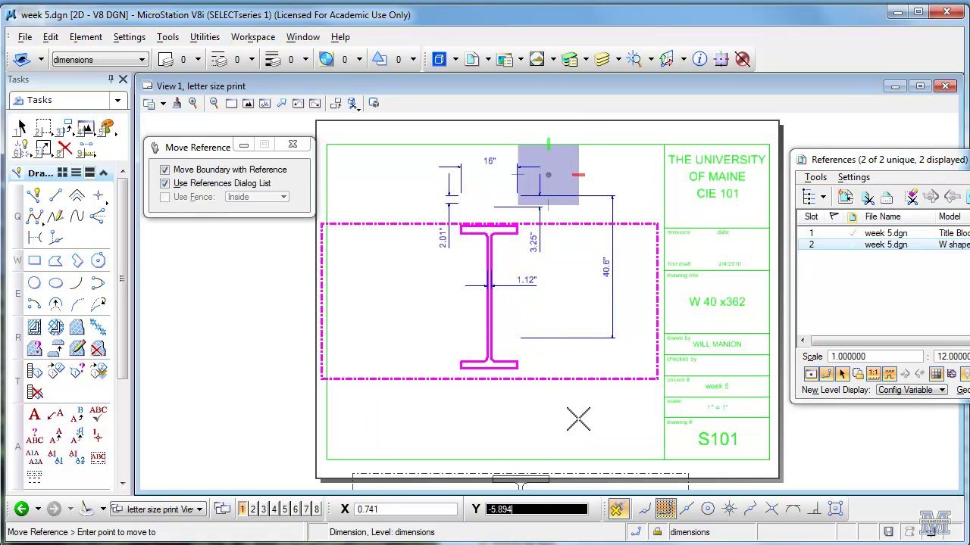
click(577, 371)
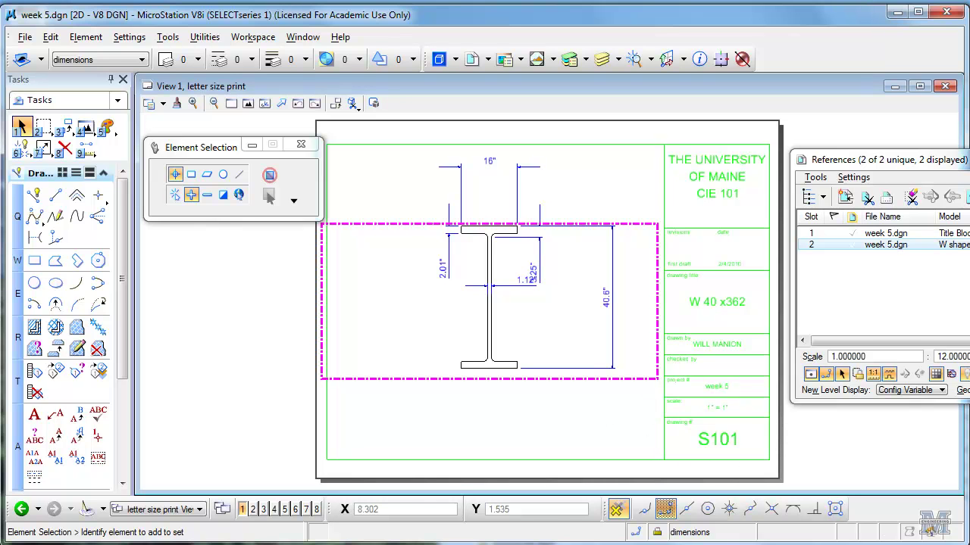
Try moving the W section reference up and to the left on the sheet, and undo that move
drag(867, 160, 529, 170)
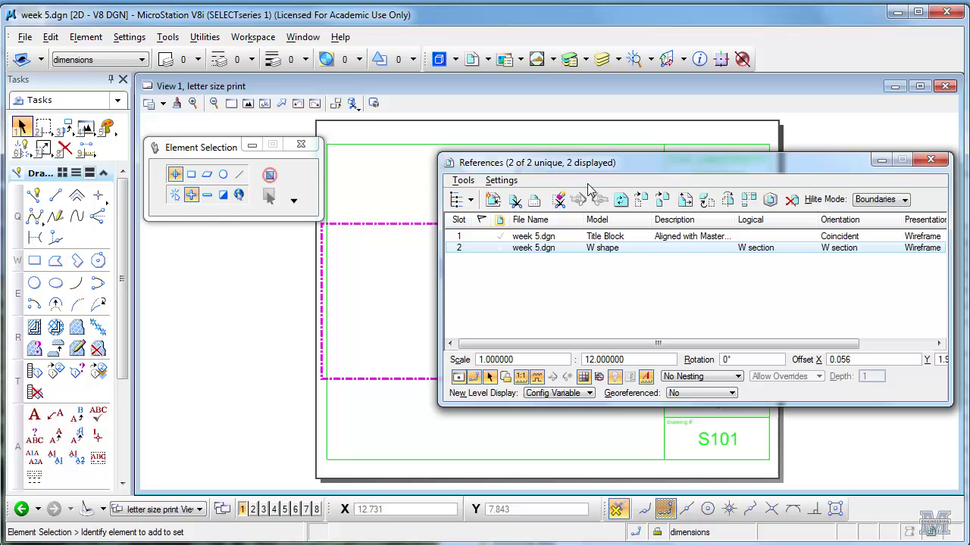
click(641, 200)
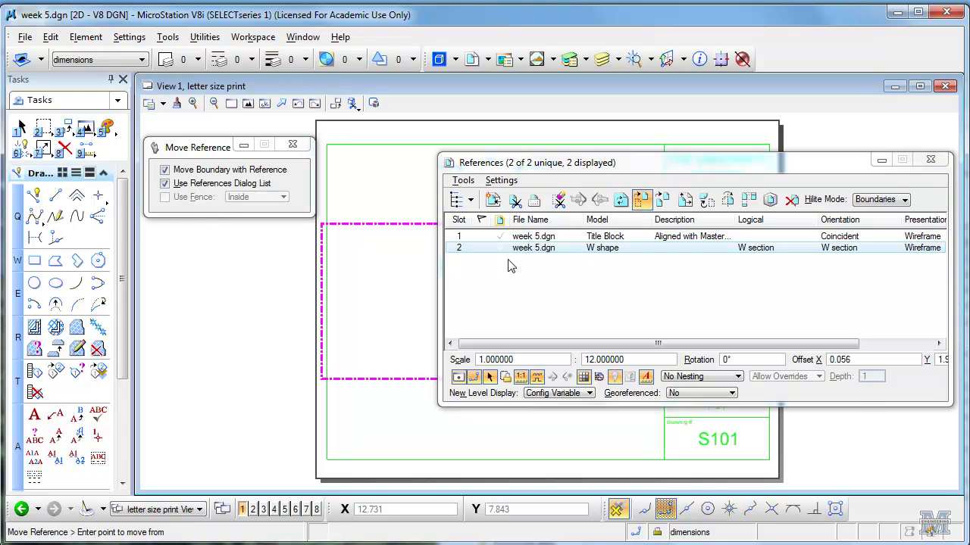
drag(577, 167, 391, 453)
click(491, 378)
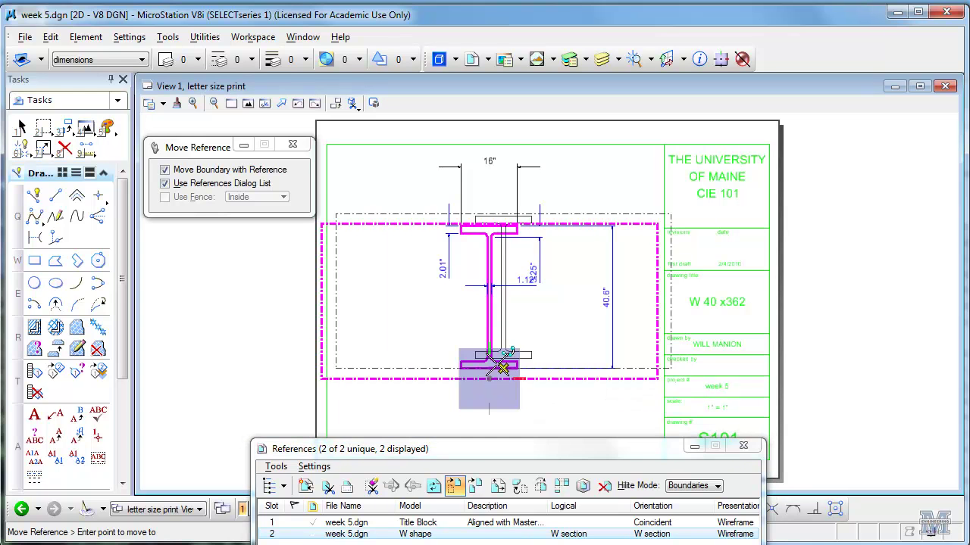
click(452, 357)
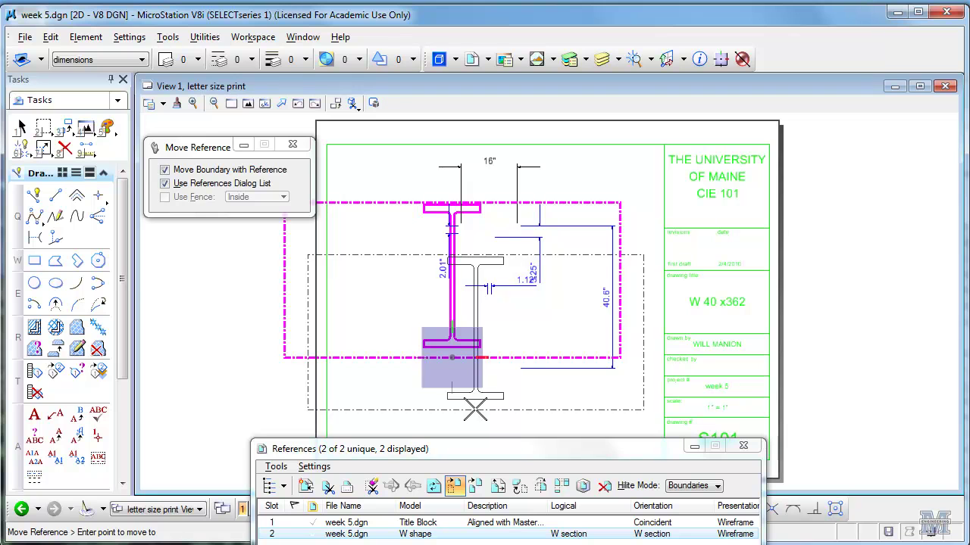
key(Escape)
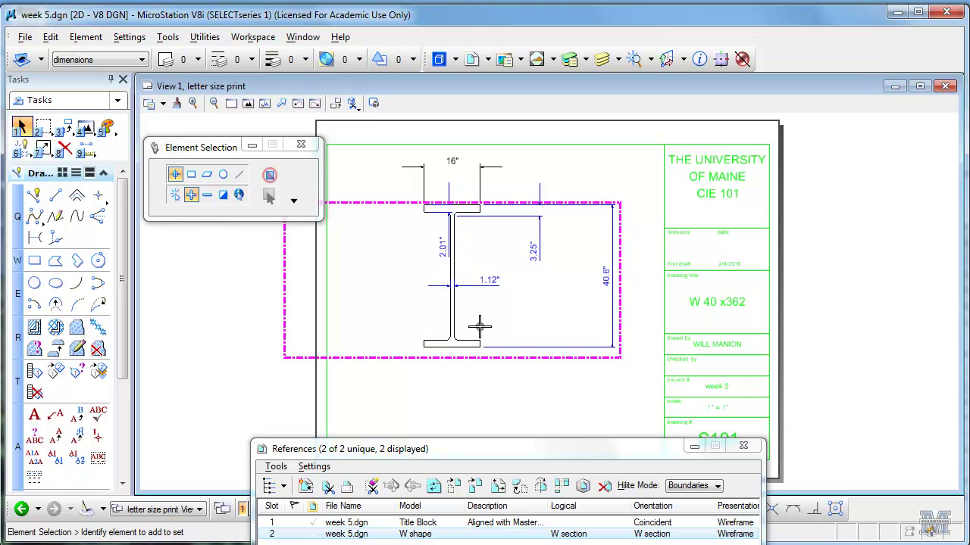
key(ctrl+z)
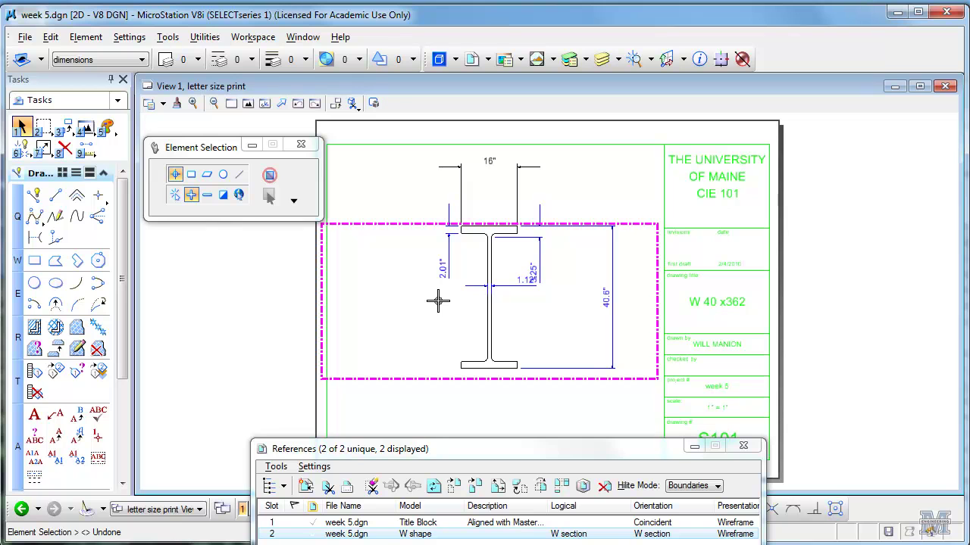
Undo the downward move of the W section reference and its dimensions on the sheet, and close the references list
key(ctrl+z)
key(ctrl+z)
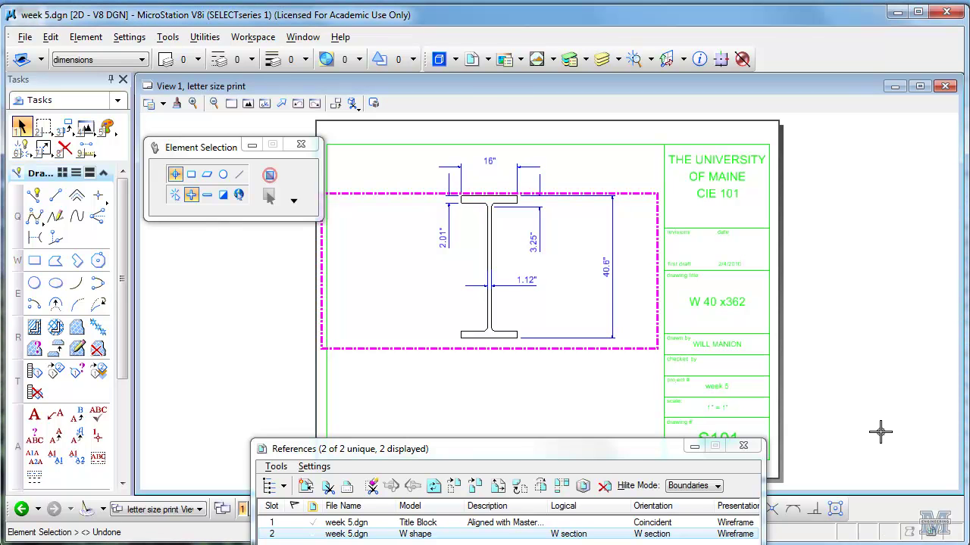
drag(619, 450, 600, 256)
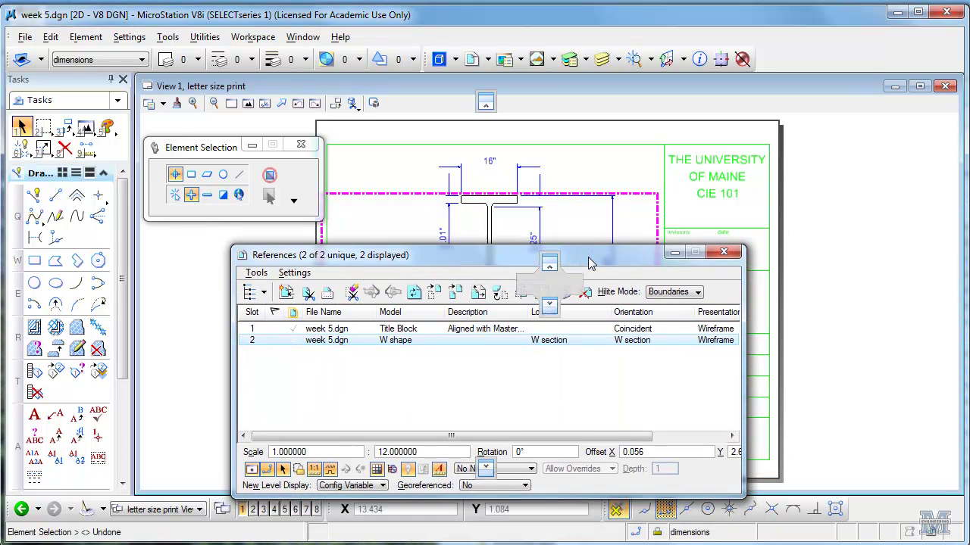
click(723, 252)
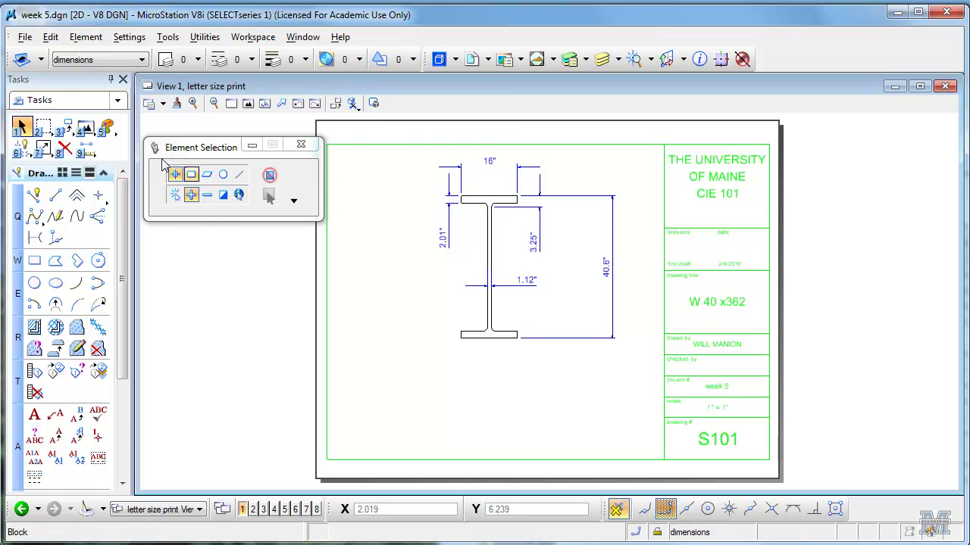
Open the print setup for the letter size sheet and load the pen table cie 101 printing letter size.tbl
click(27, 37)
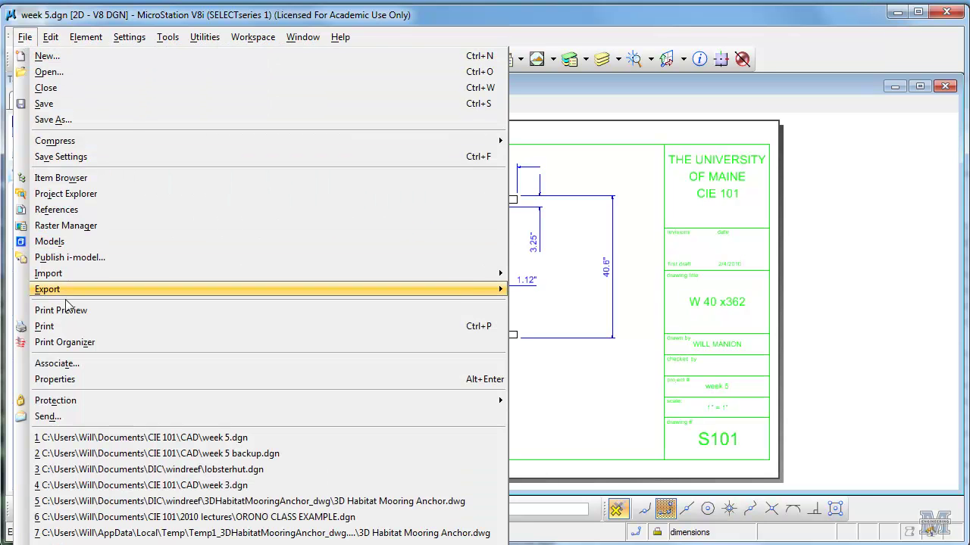
click(67, 326)
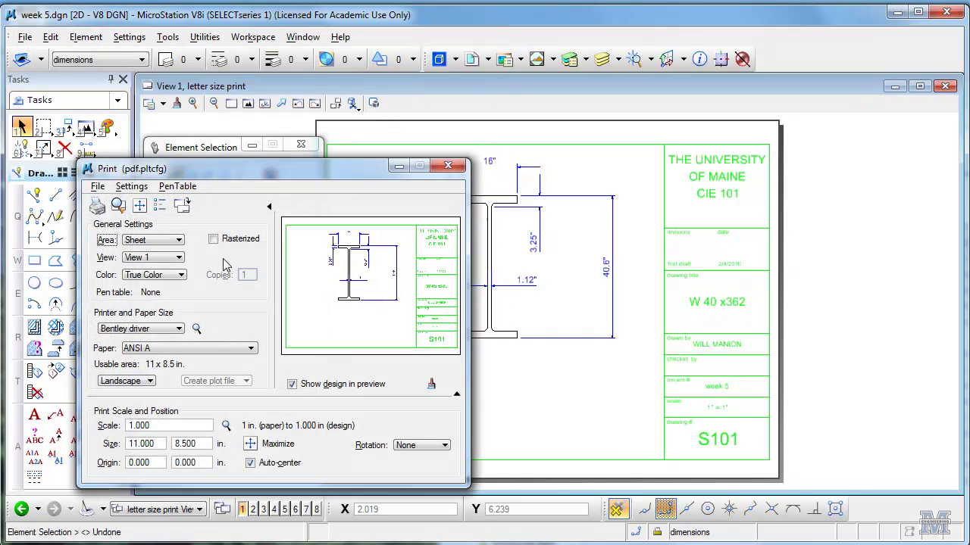
click(177, 186)
click(187, 218)
double_click(232, 168)
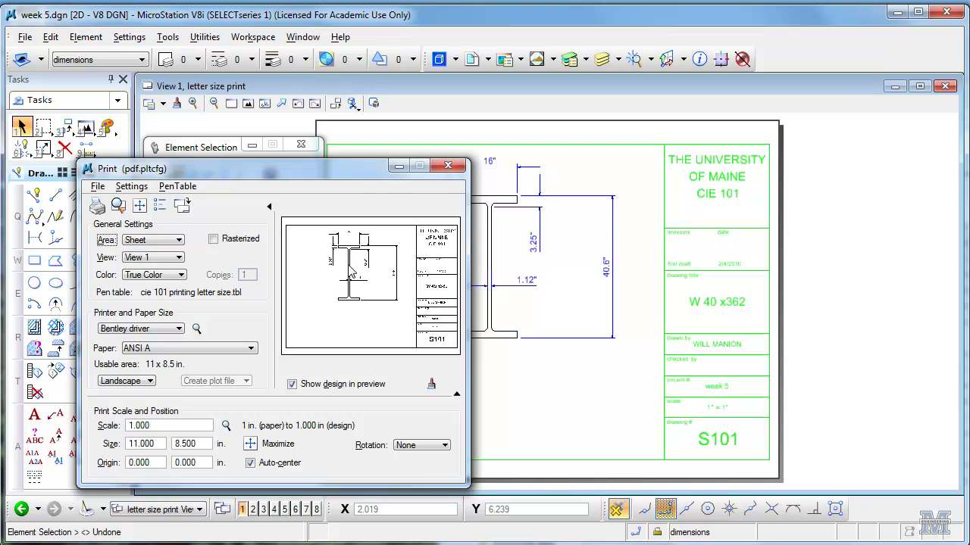
Print the sheet to a PDF file named W shape in the CIE 101 library's CAD folder
click(97, 205)
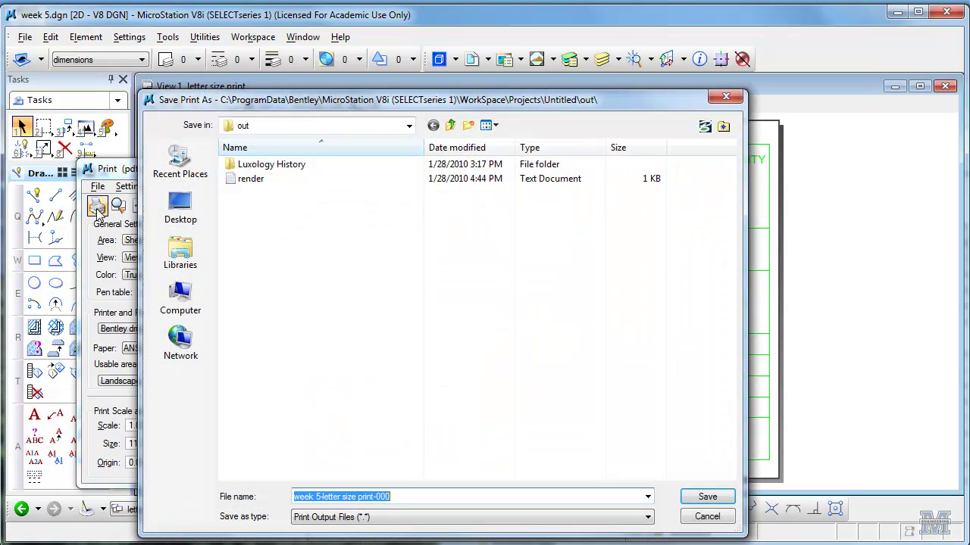
click(196, 258)
double_click(264, 156)
click(343, 496)
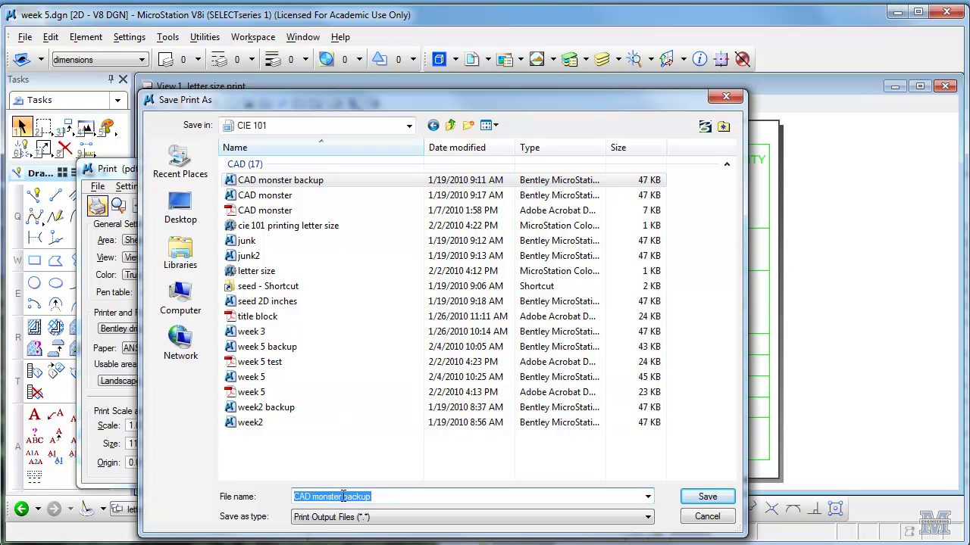
text(w shape)
click(701, 498)
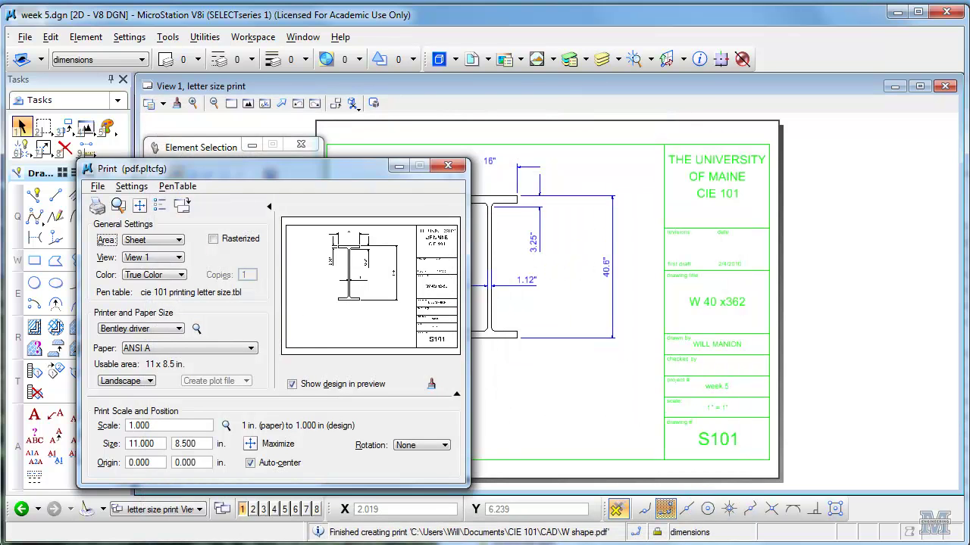
Switch to the CAD folder in Windows Explorer and open the W shape PDF in Adobe Acrobat to check the print
key(alt+Tab)
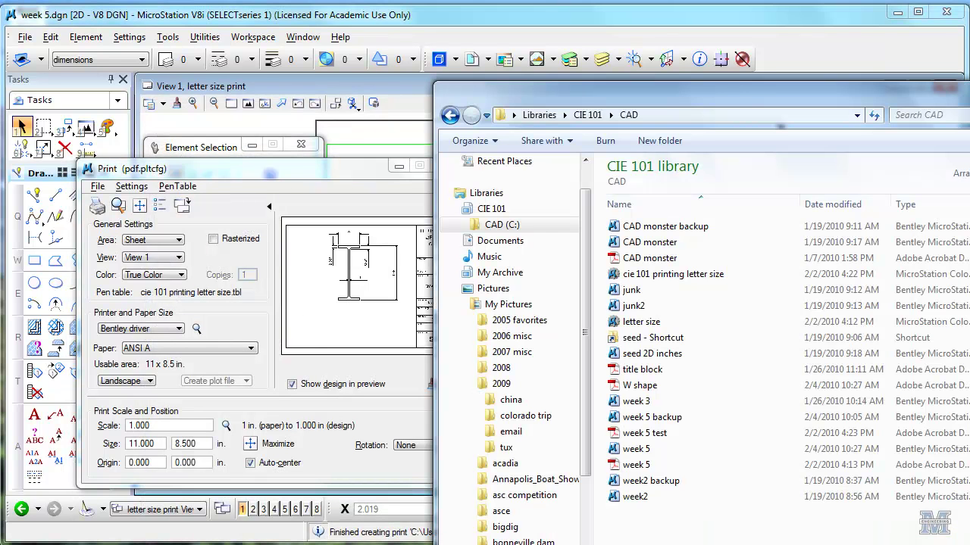
click(617, 387)
double_click(617, 387)
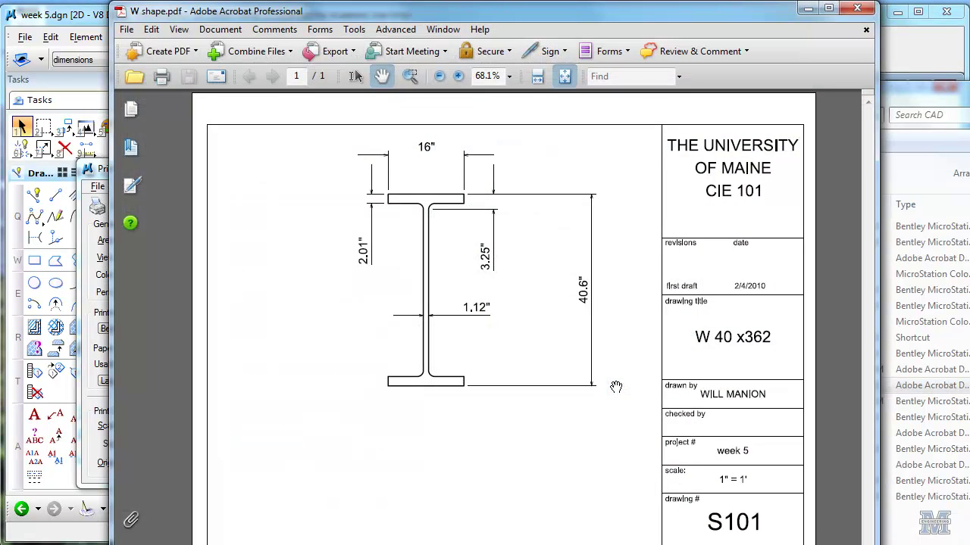